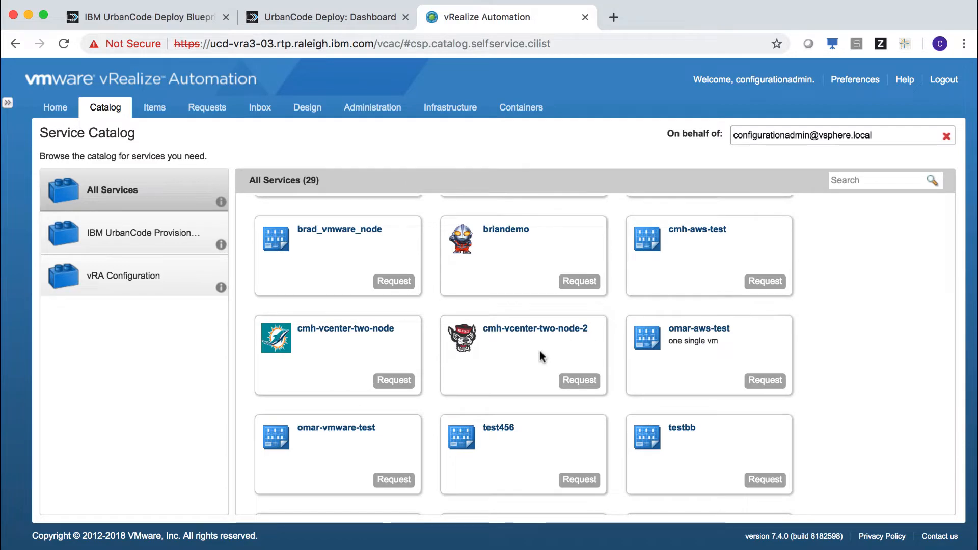
- Open the cmh-vcenter-two-node-2 blueprint from the Design tab and select its web-server machine
left_click(309, 109)
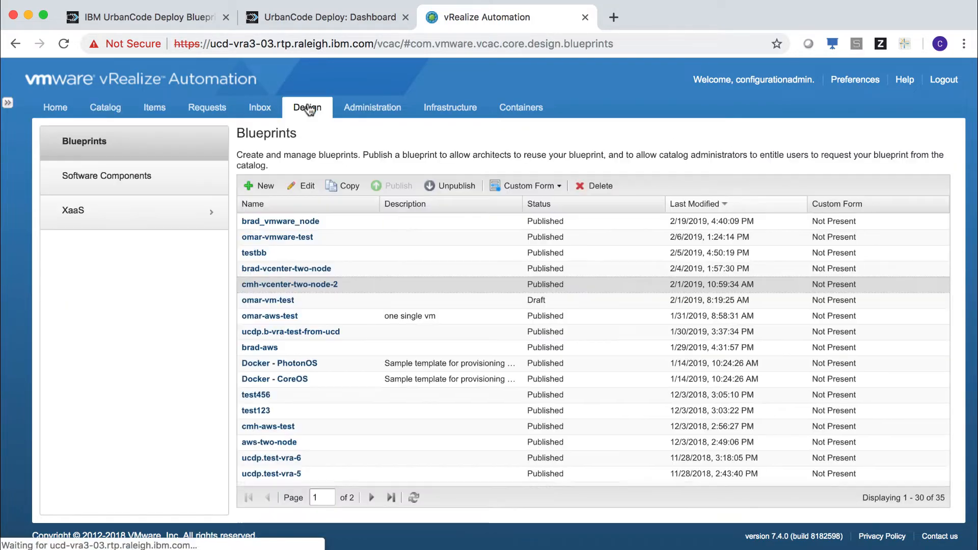
left_click(298, 286)
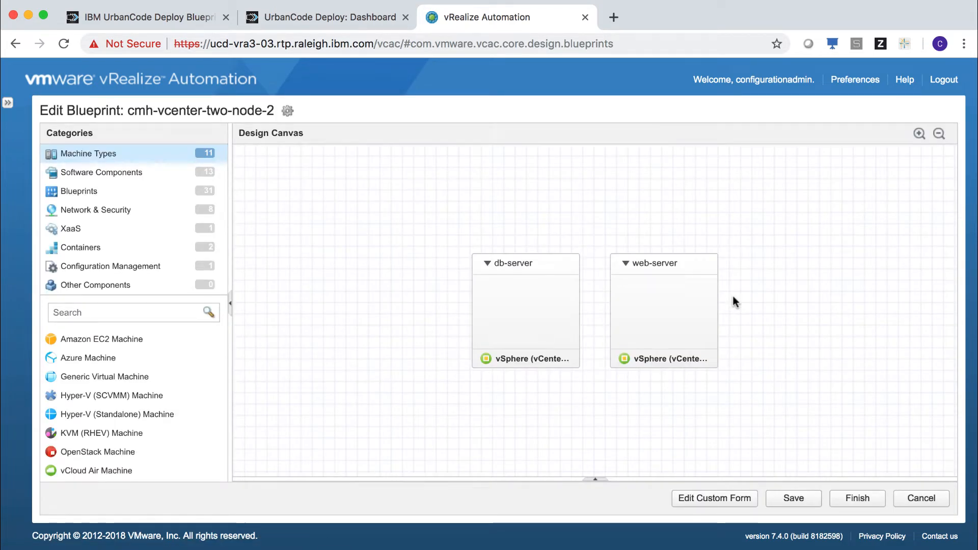
left_click(692, 260)
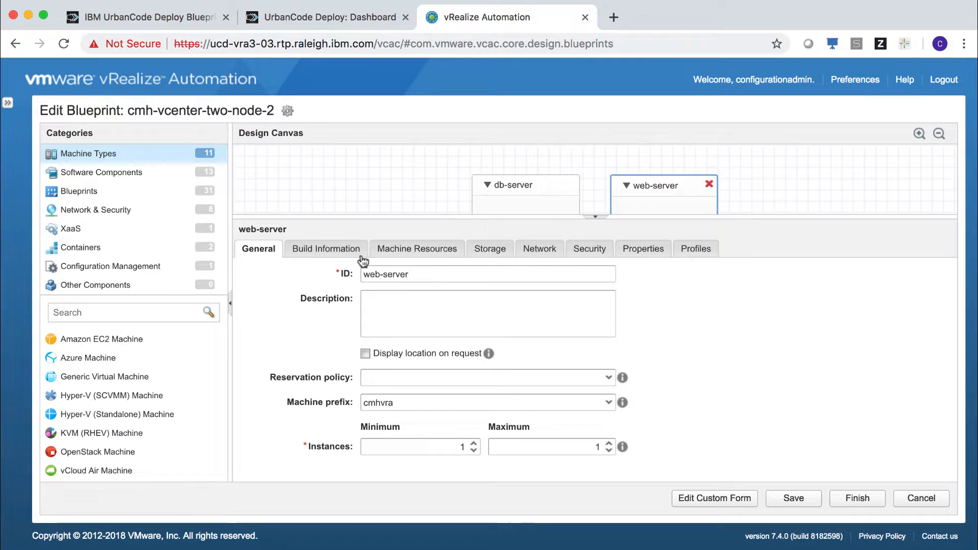
- Review web-server's build information, clone templates, machine resources, storage and custom properties, then cancel without saving
left_click(338, 252)
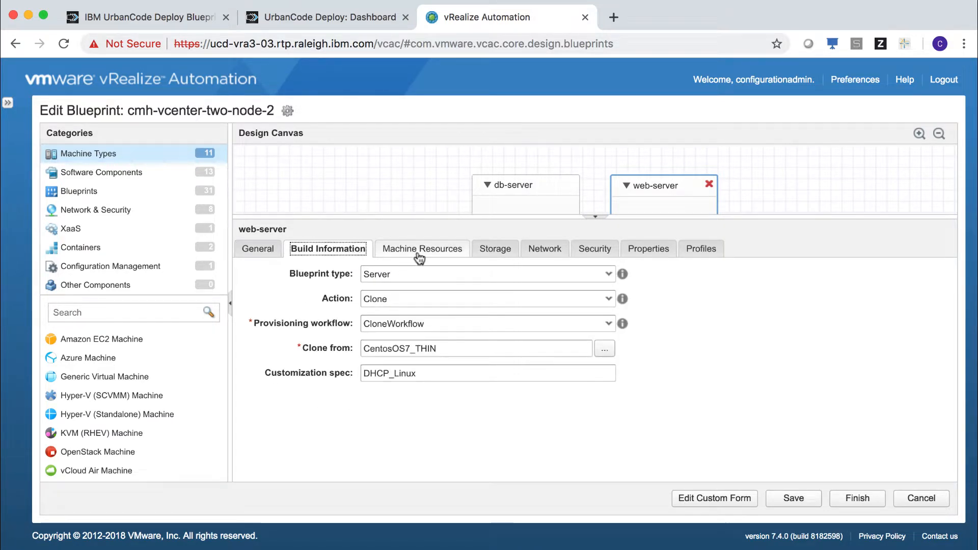
left_click(605, 348)
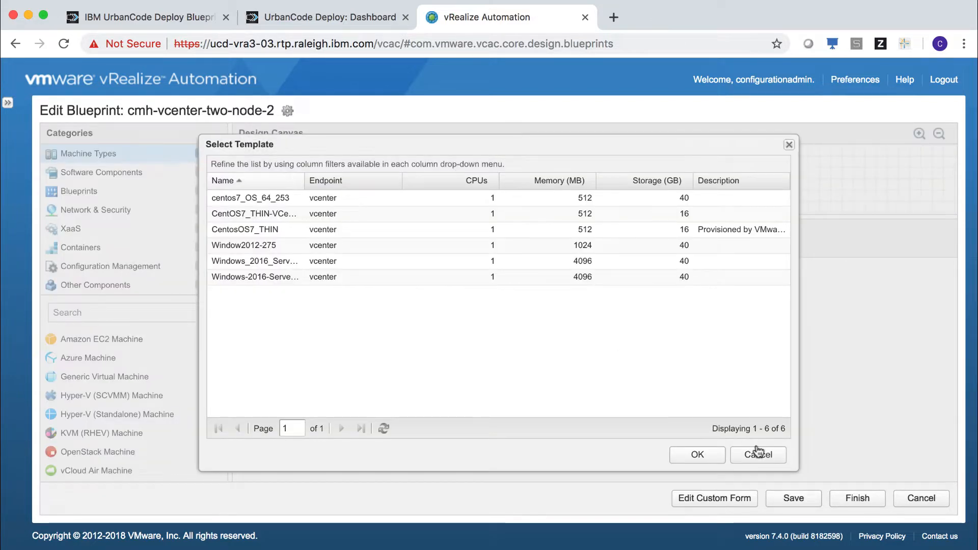
left_click(759, 453)
left_click(448, 250)
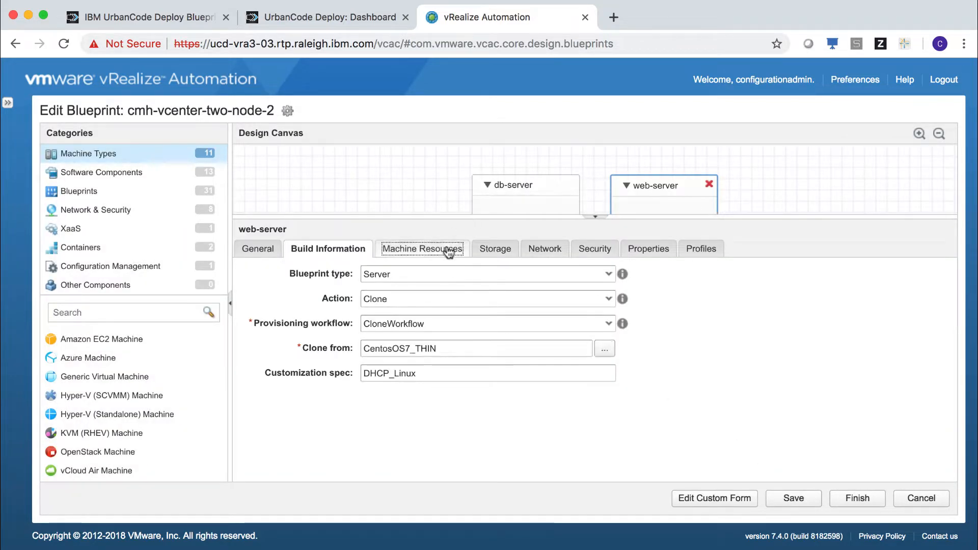
left_click(497, 251)
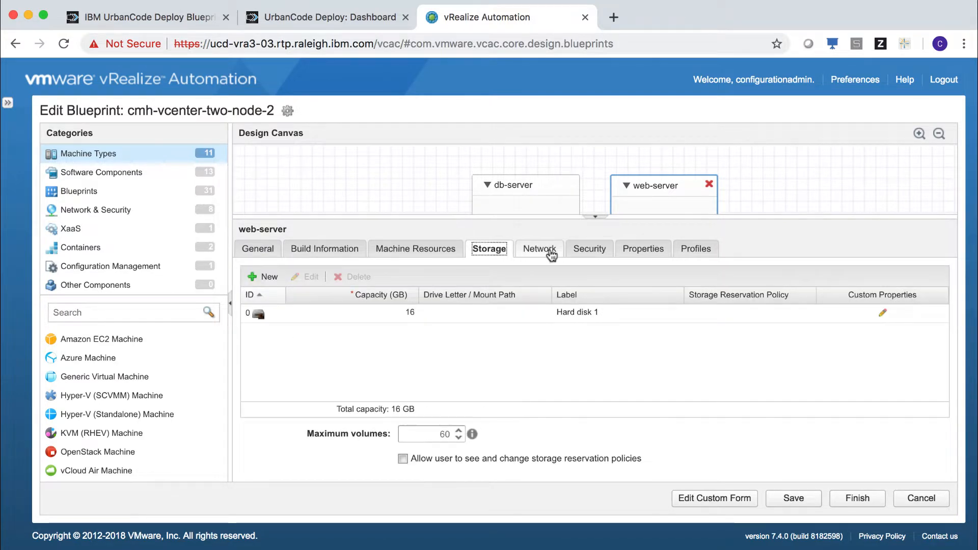
left_click(653, 252)
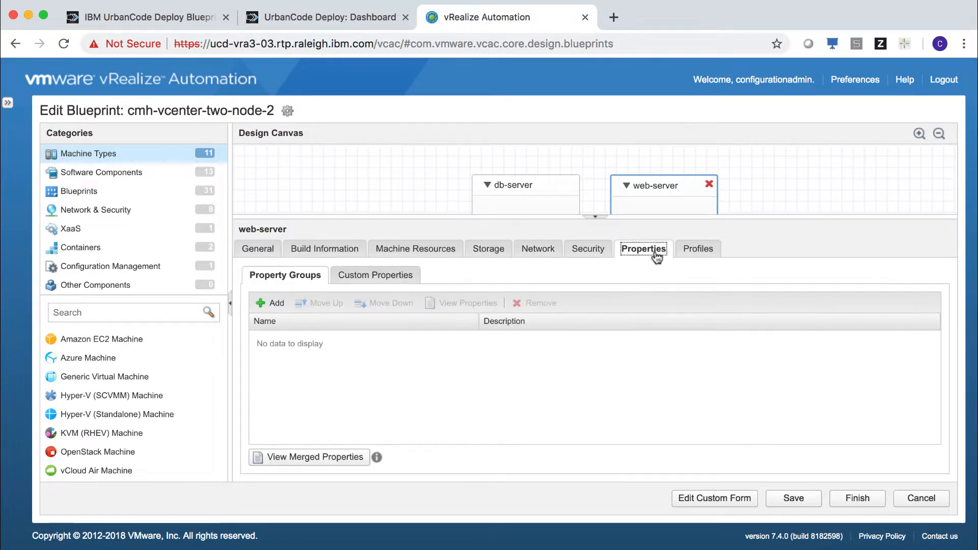
left_click(405, 275)
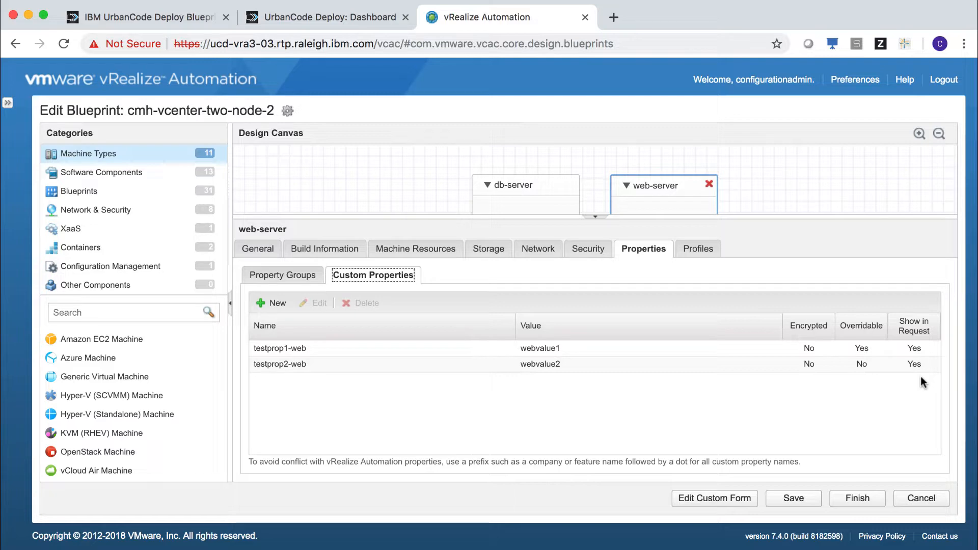
left_click(909, 497)
left_click(466, 333)
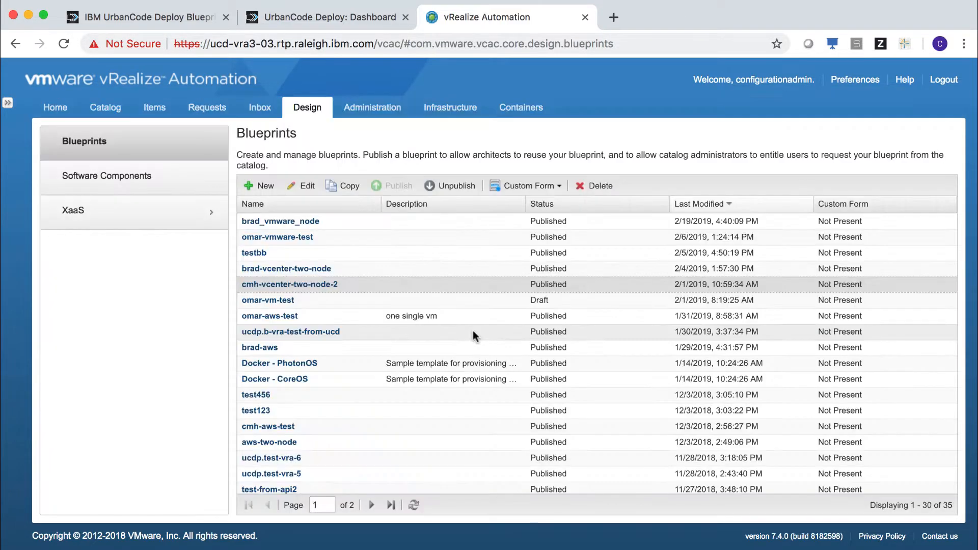
- Test the VRA cloud connection in Blueprint Designer's Clouds settings
left_click(170, 19)
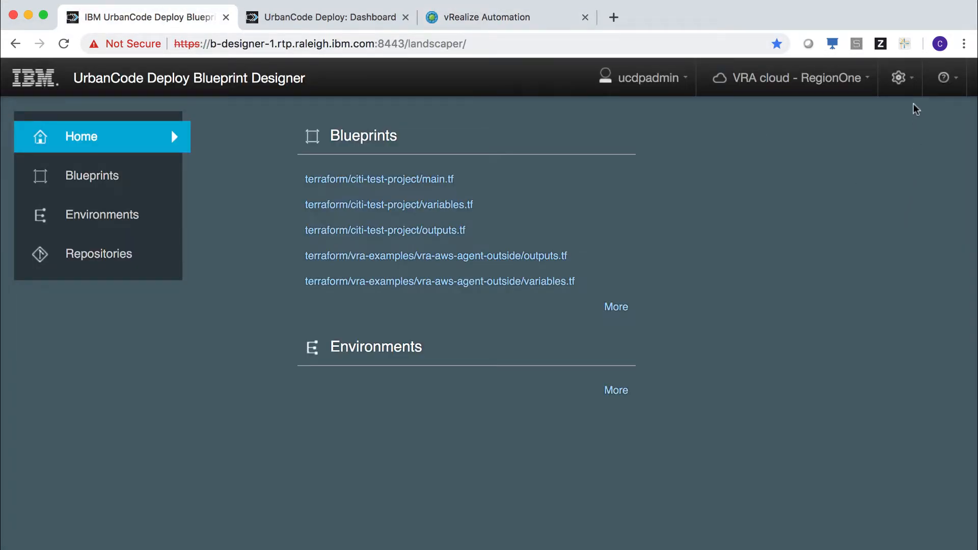
left_click(911, 83)
left_click(877, 207)
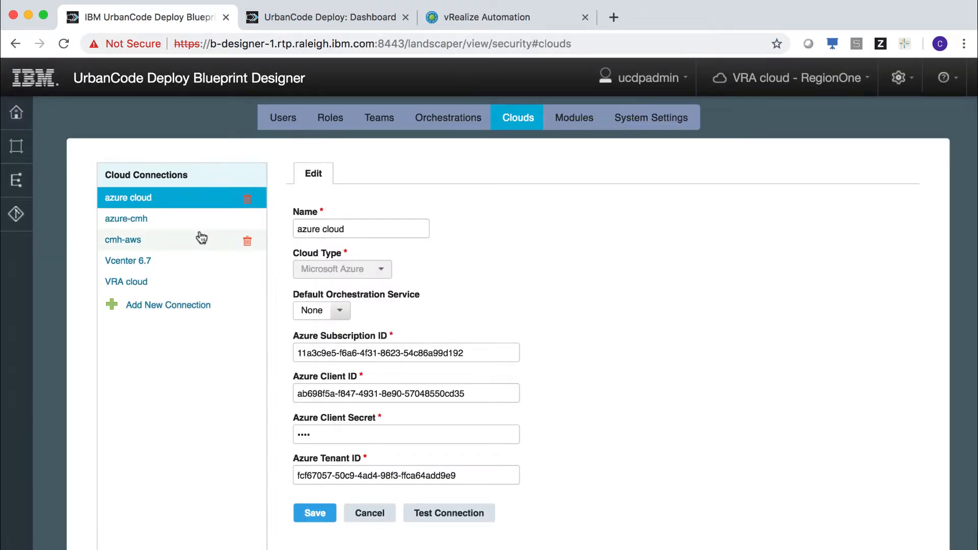
left_click(143, 281)
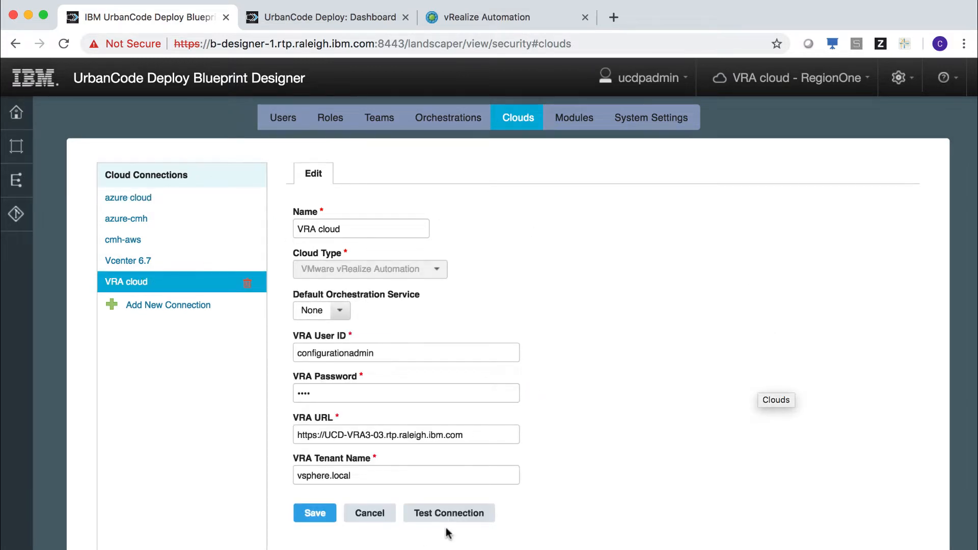
left_click(464, 515)
left_click(607, 341)
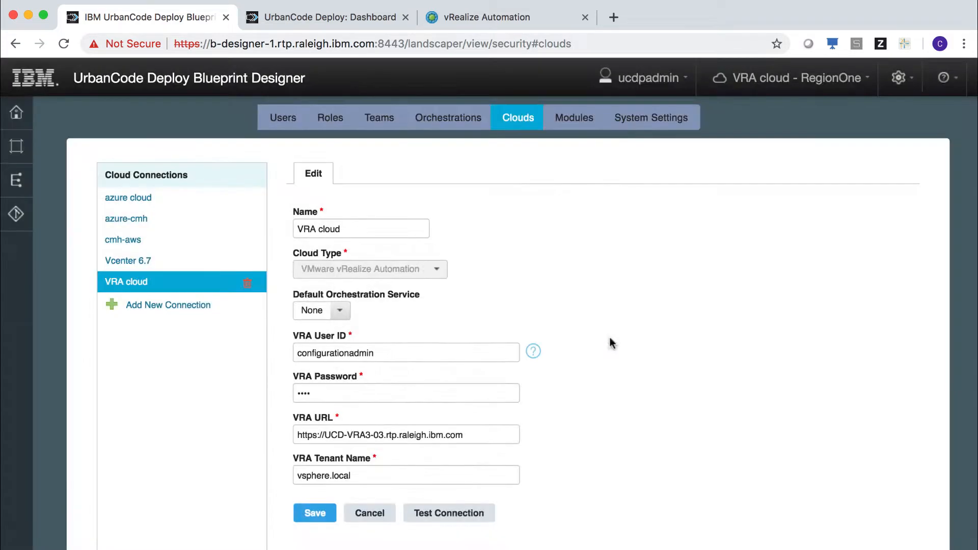
- Test the Terraform orchestration service connection and view the git repositories
left_click(458, 120)
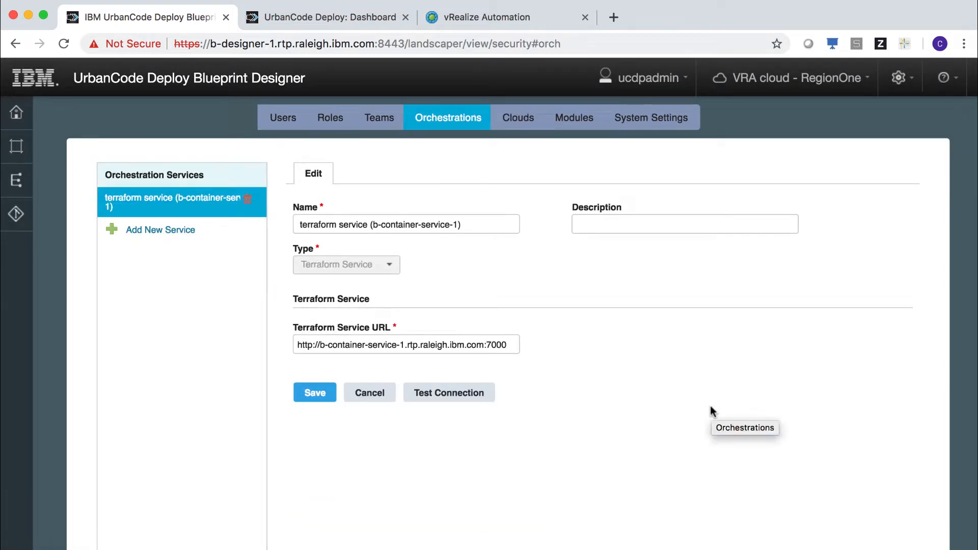
left_click(472, 390)
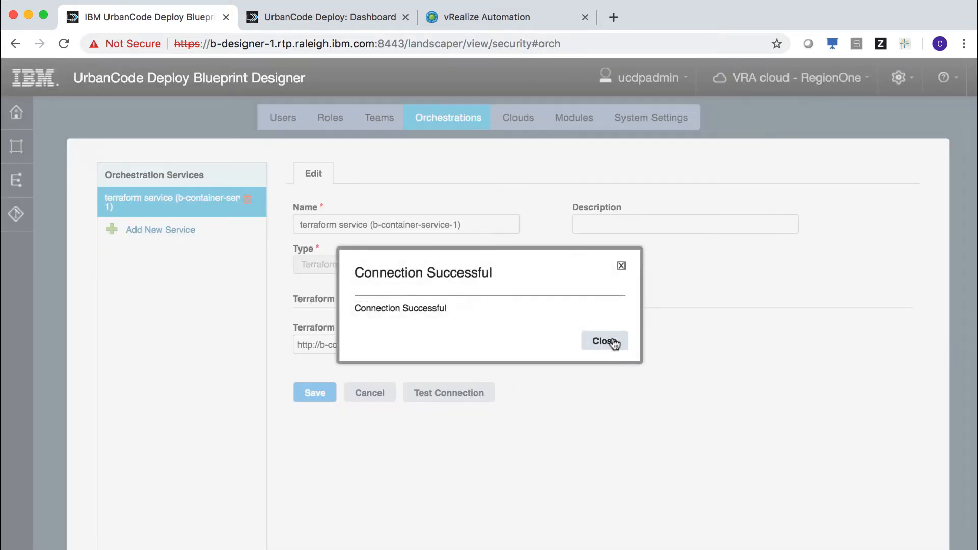
left_click(606, 341)
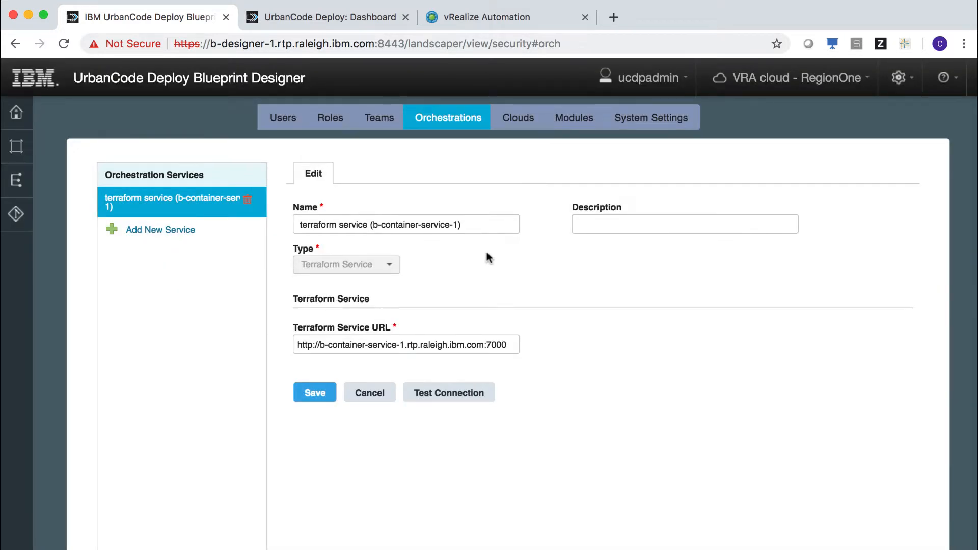
left_click(17, 217)
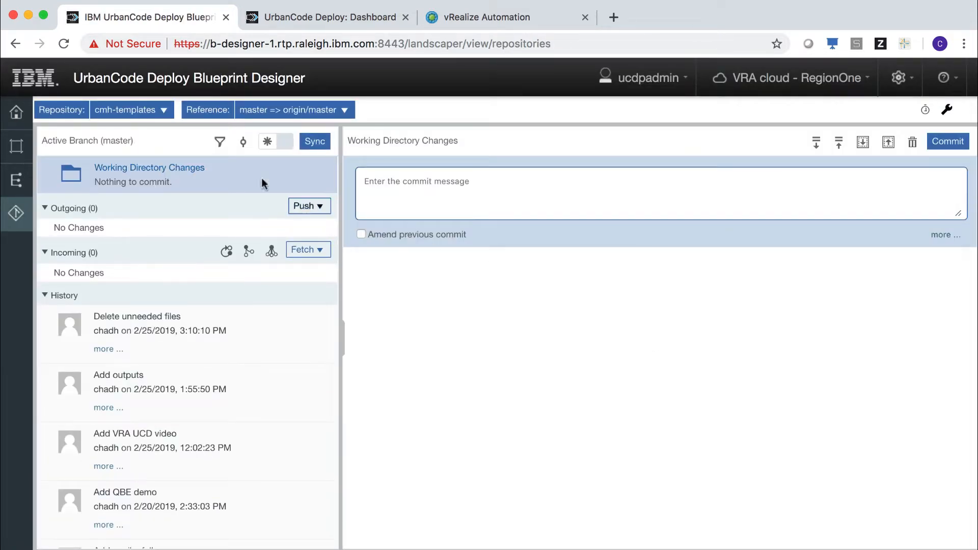
- Select the cmh-templates repository and browse its blueprint files
left_click(164, 110)
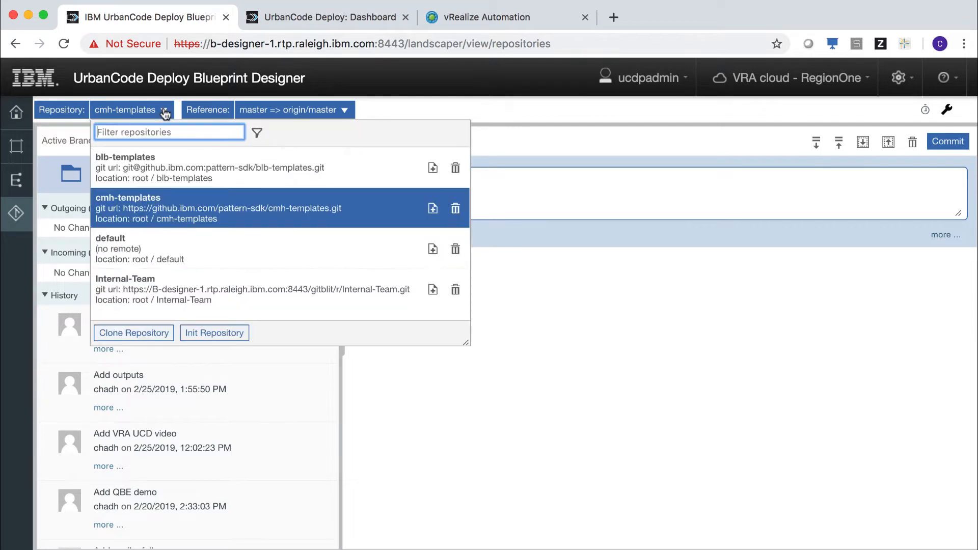
left_click(197, 202)
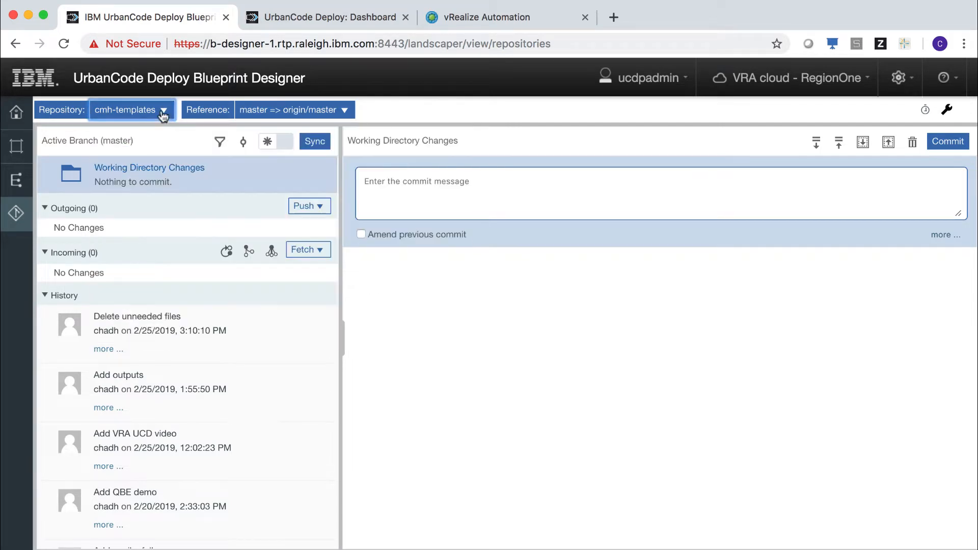
left_click(14, 156)
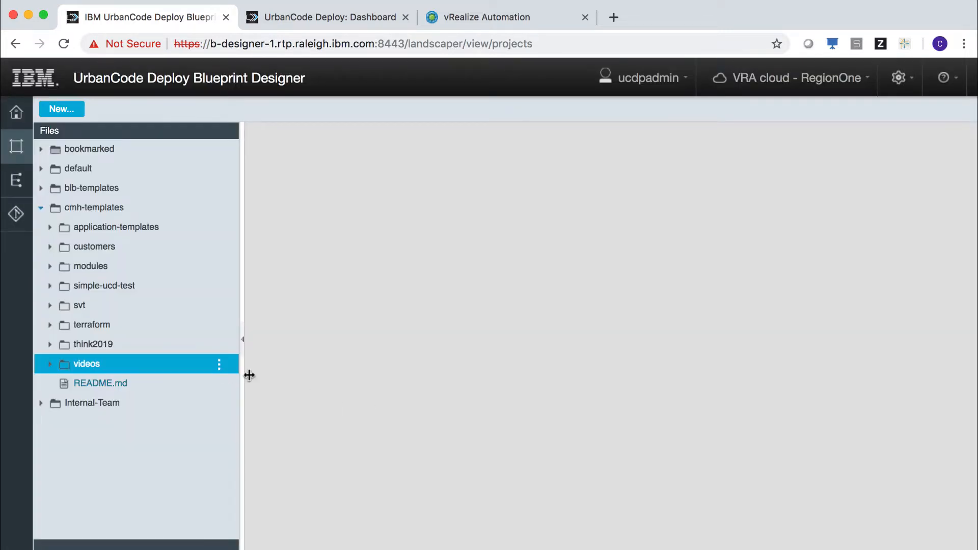
- Create a new project named vra-ucd-1 in the videos folder
left_click(220, 366)
mouse_move(286, 275)
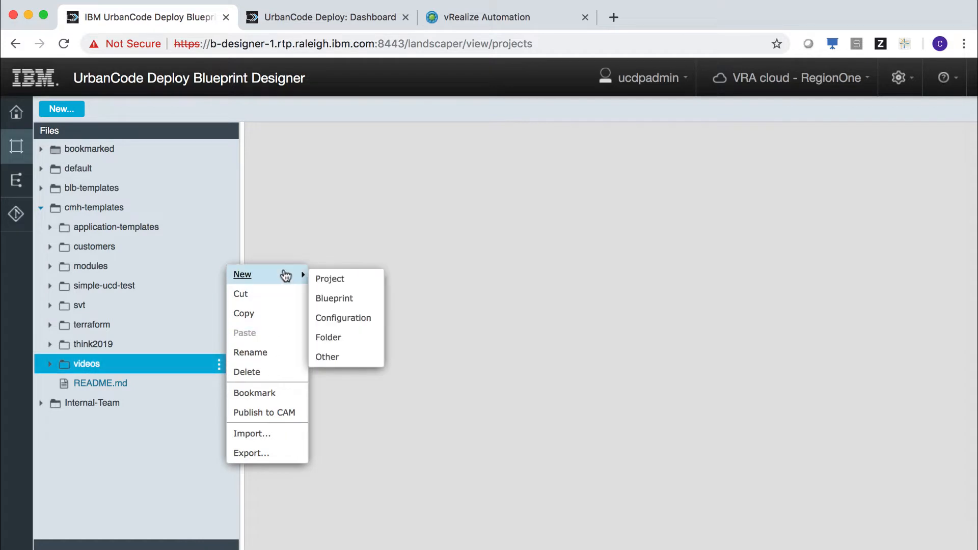
left_click(332, 280)
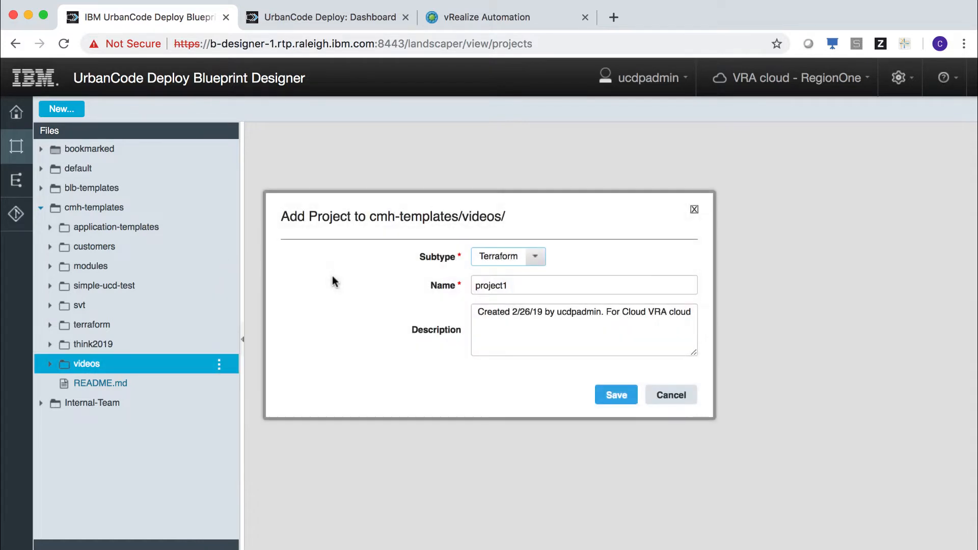
double_click(530, 284)
type("vra-ucd-1")
left_click(616, 395)
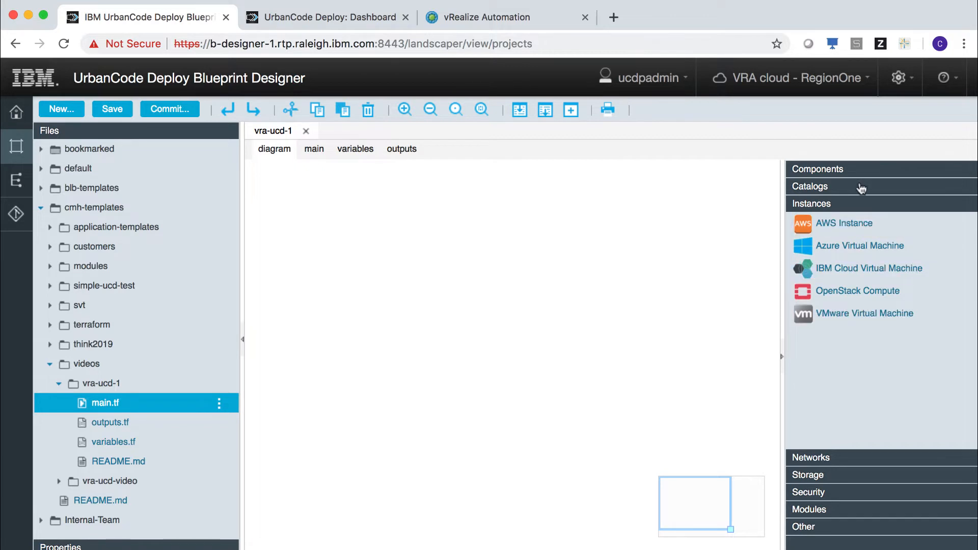
- Drag the cmh-vcenter-two-node-2 catalog item onto the diagram, importing its web-server and db-server resources
left_click(862, 187)
scroll(933, 314, "down", 10)
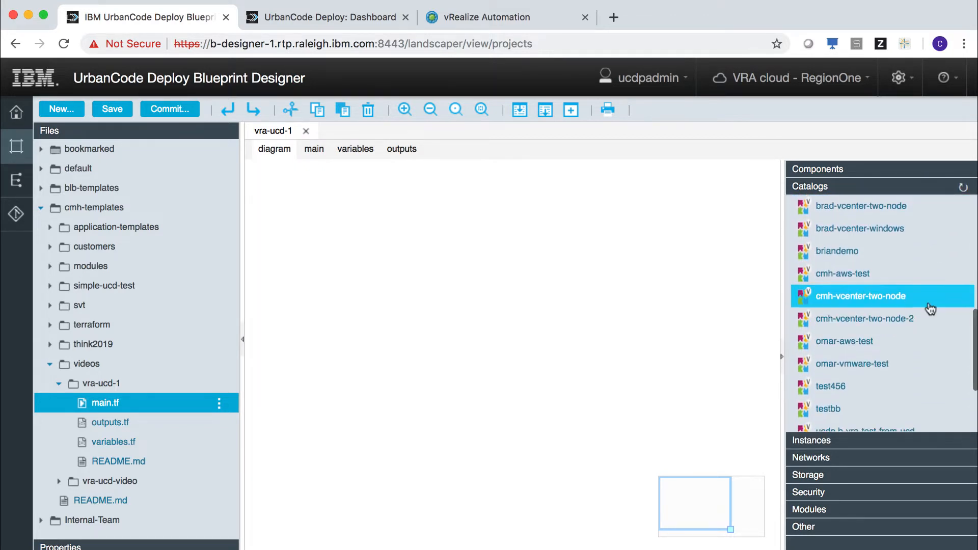
left_click_drag(929, 317, 318, 220)
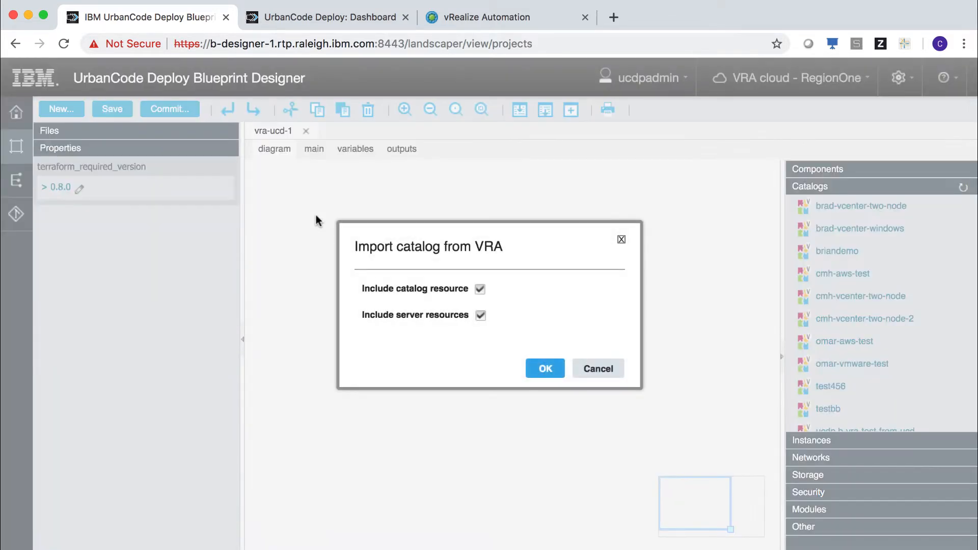
mouse_move(524, 292)
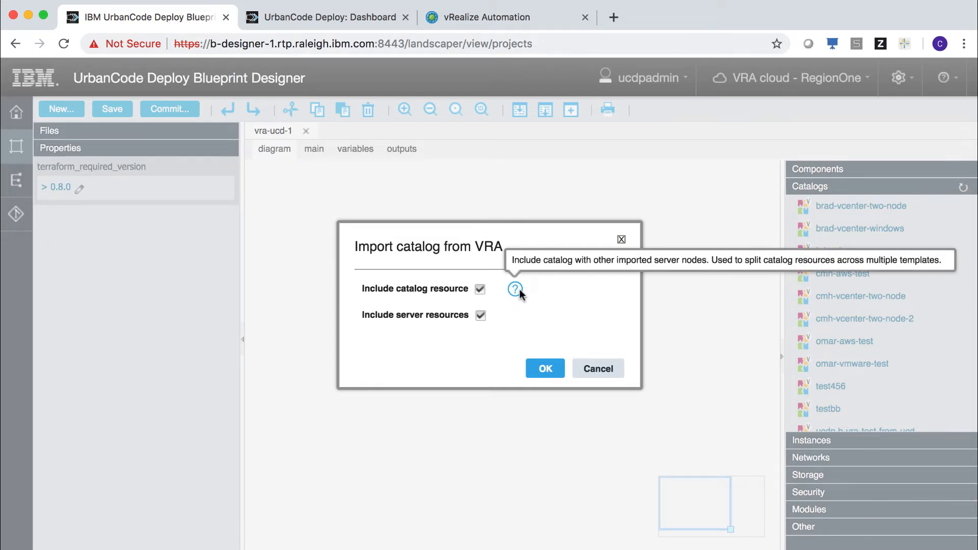
mouse_move(517, 316)
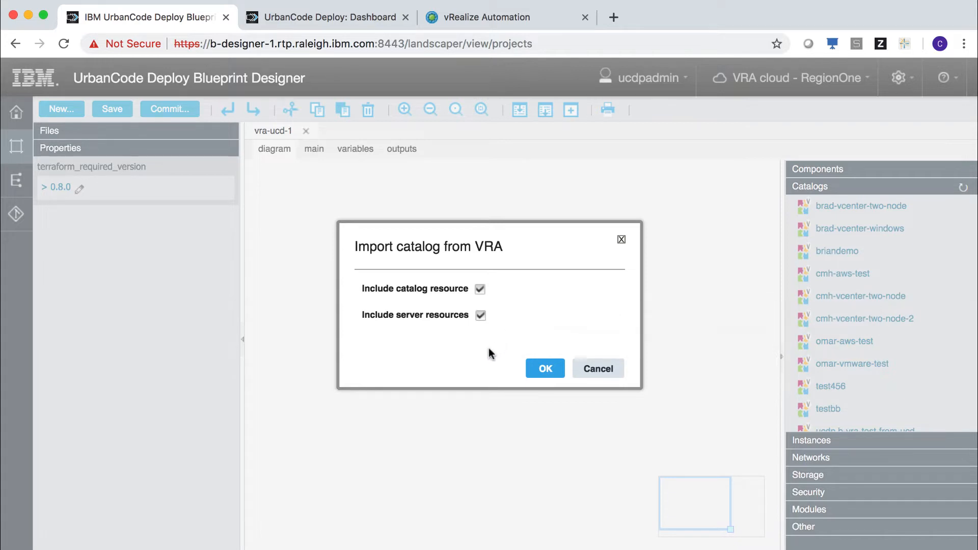
left_click(545, 369)
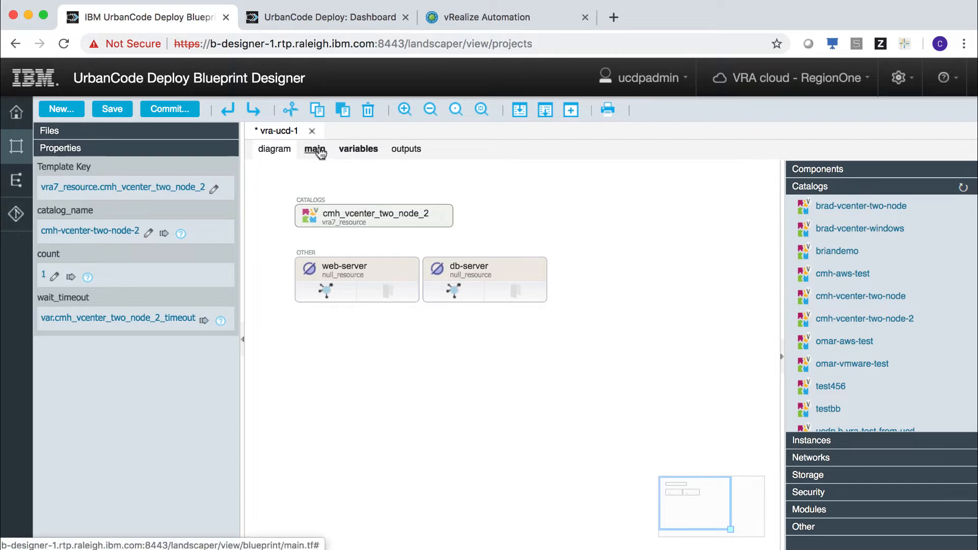
left_click(316, 150)
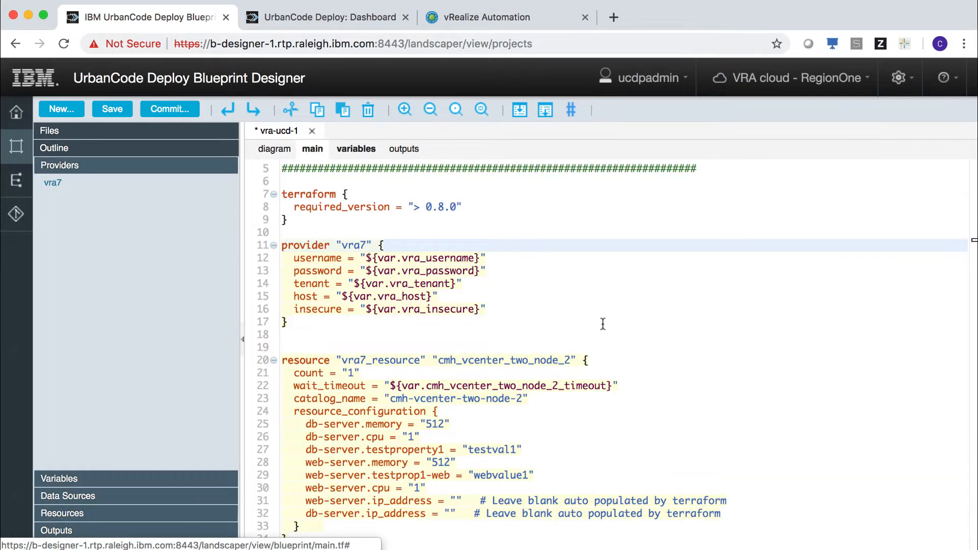
scroll(725, 418, "down", 4)
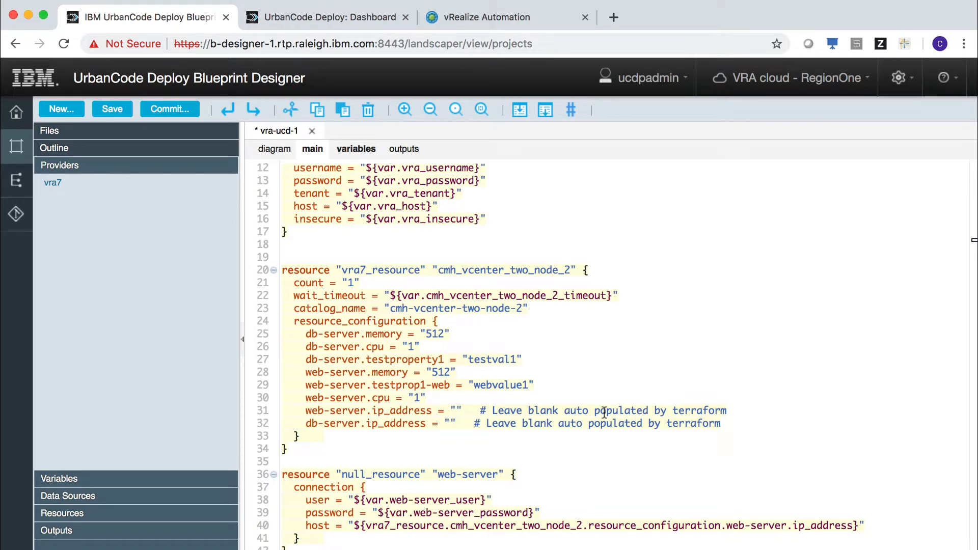
- Bind web-server.testprop1-web to a new String variable web-test-property with default webvalue1
left_click(555, 385)
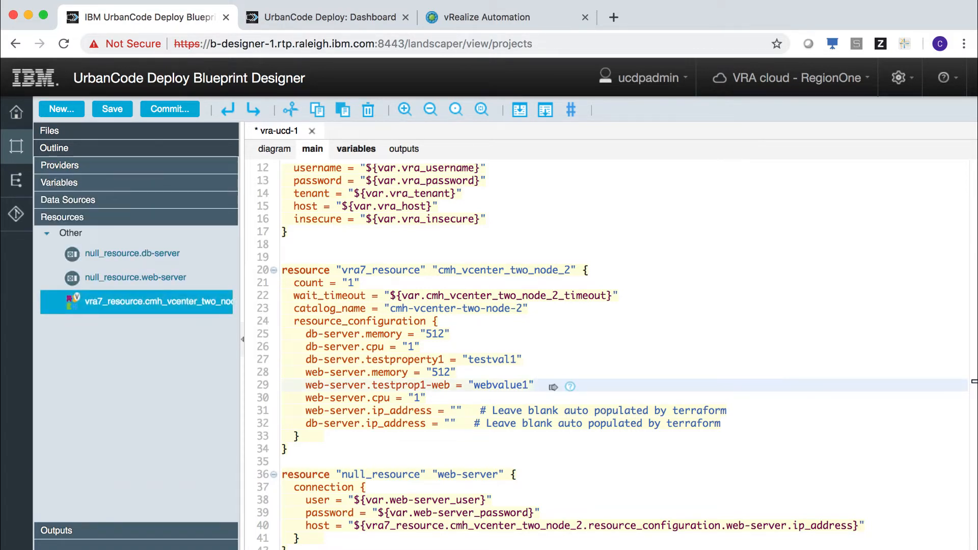
left_click(555, 388)
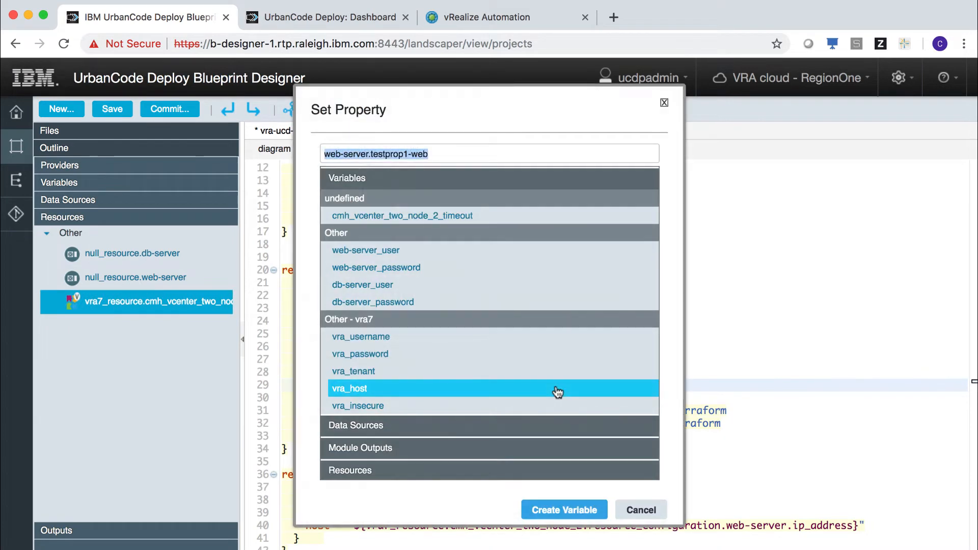
left_click(439, 154)
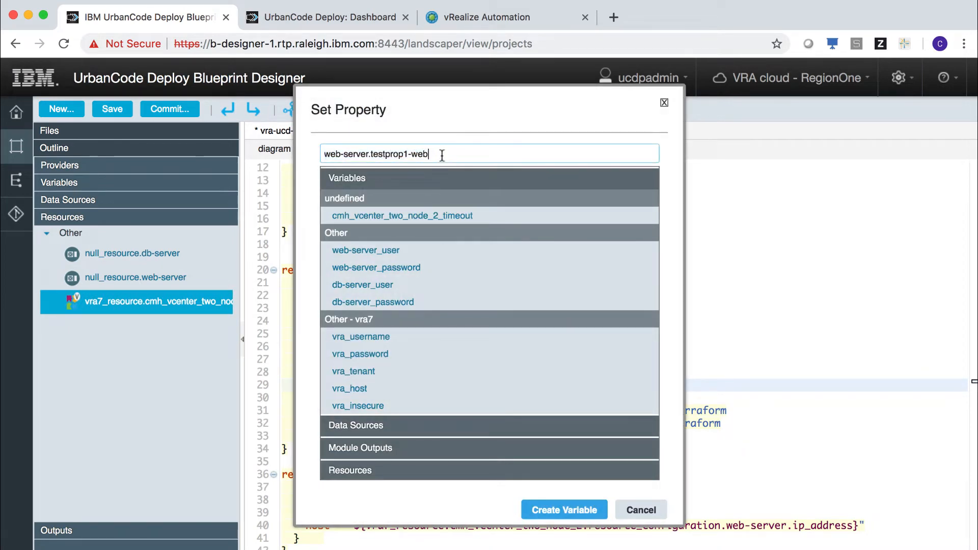
left_click_drag(439, 153, 321, 156)
type("web-")
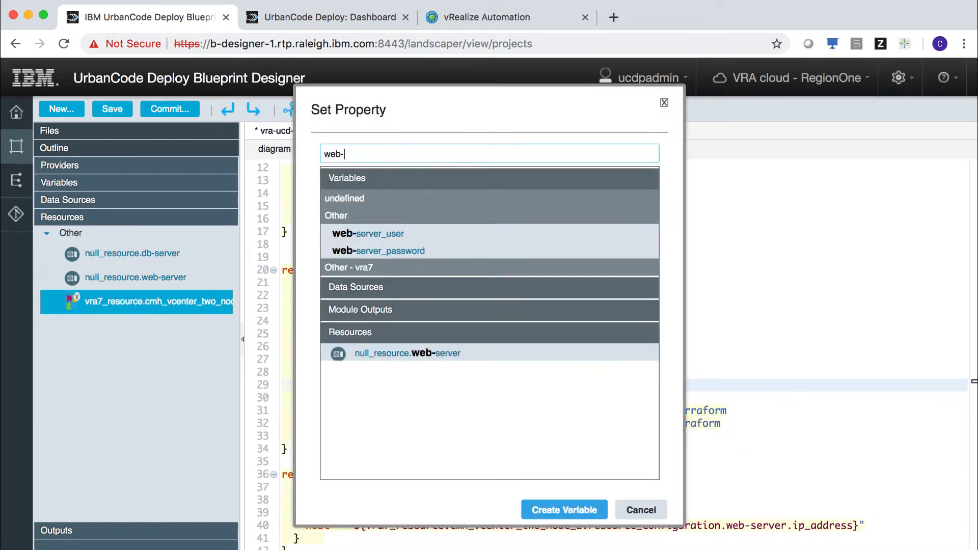
type("test-property")
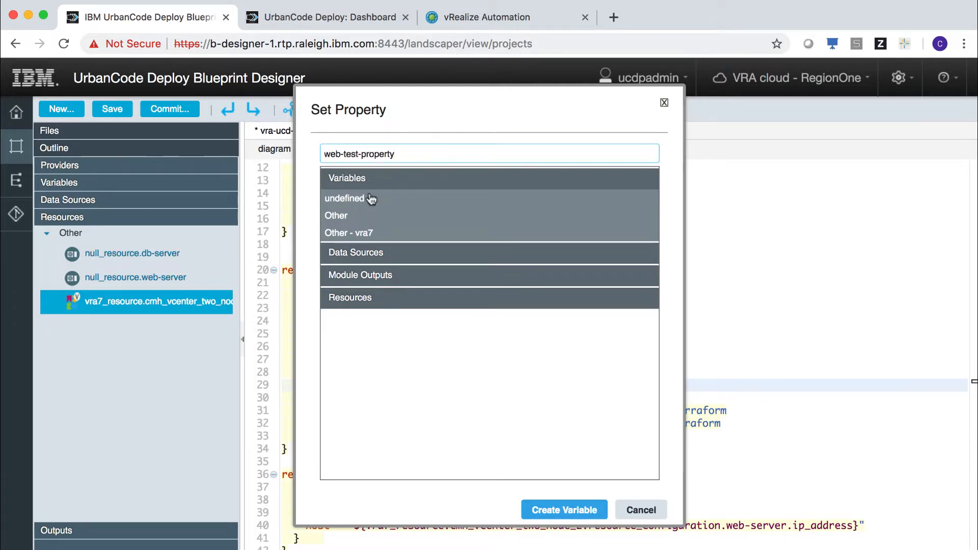
left_click(564, 511)
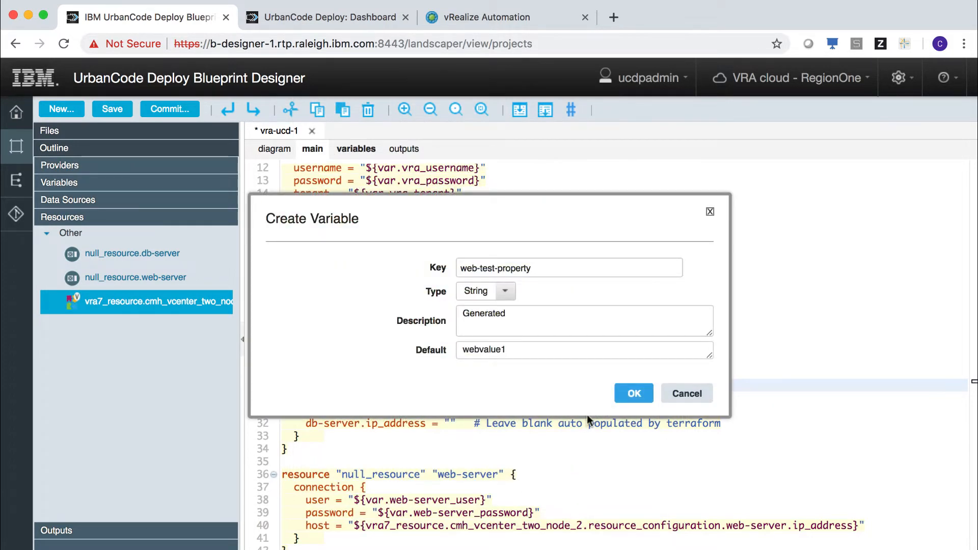
left_click(632, 393)
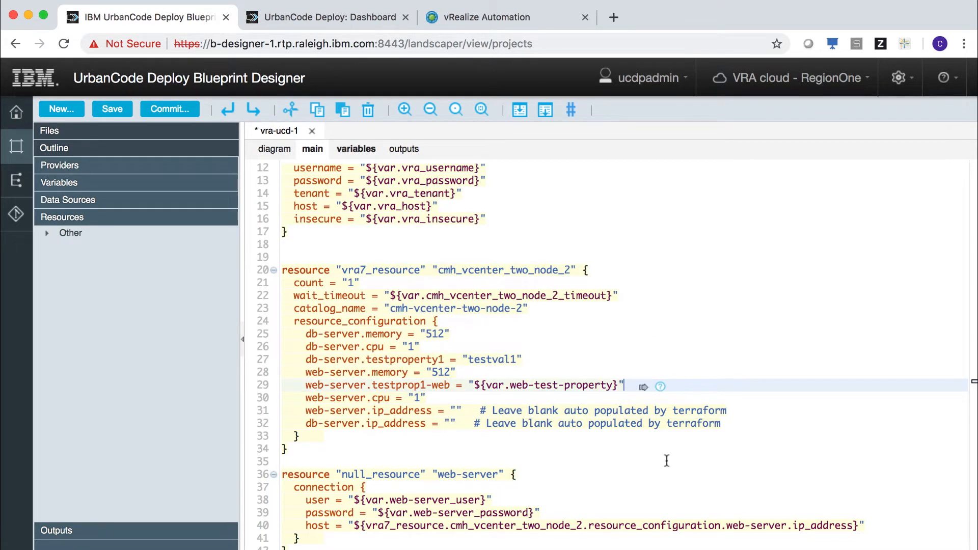
- Save vra-ucd-1 with the ${var.web-test-property} binding and return to the diagram view
scroll(666, 460, "down", 4)
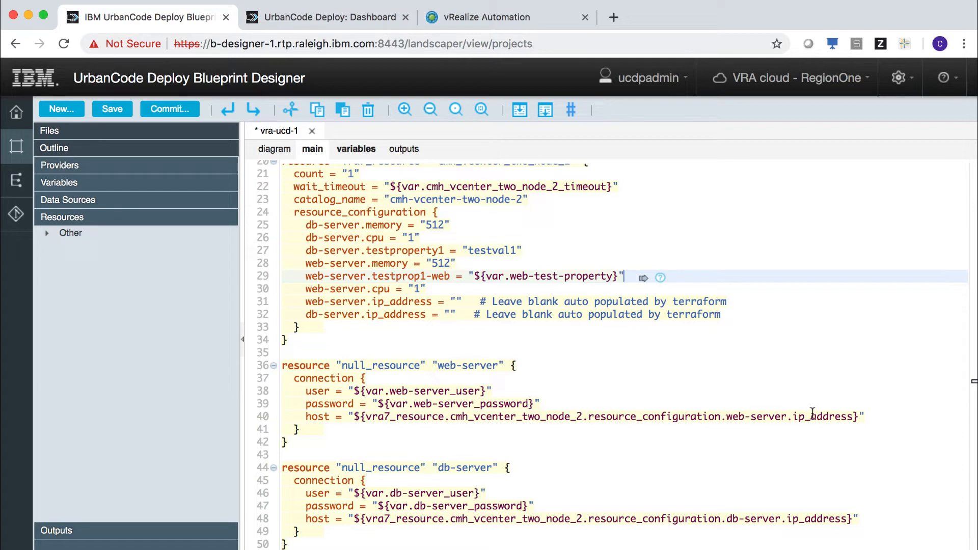
left_click(776, 289)
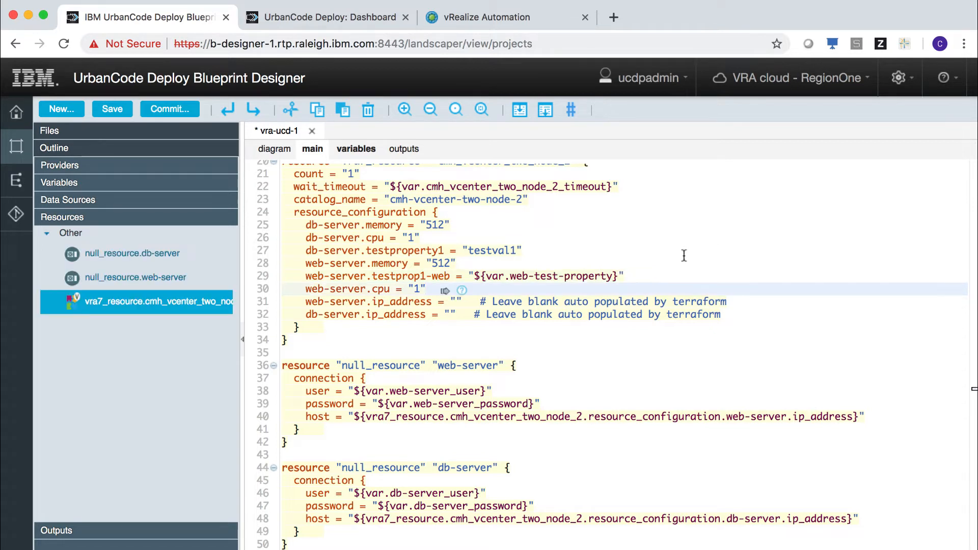
left_click(684, 255)
key("super+s")
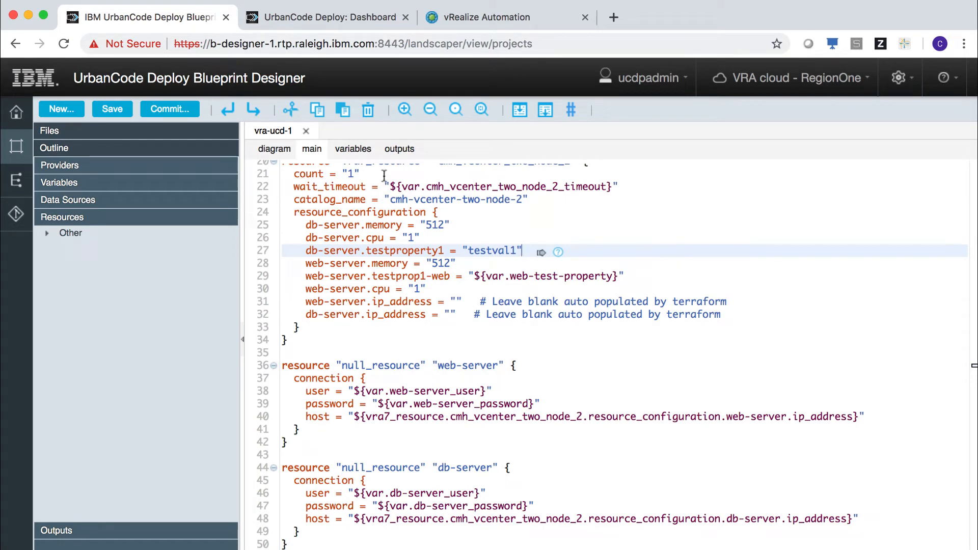
left_click(274, 148)
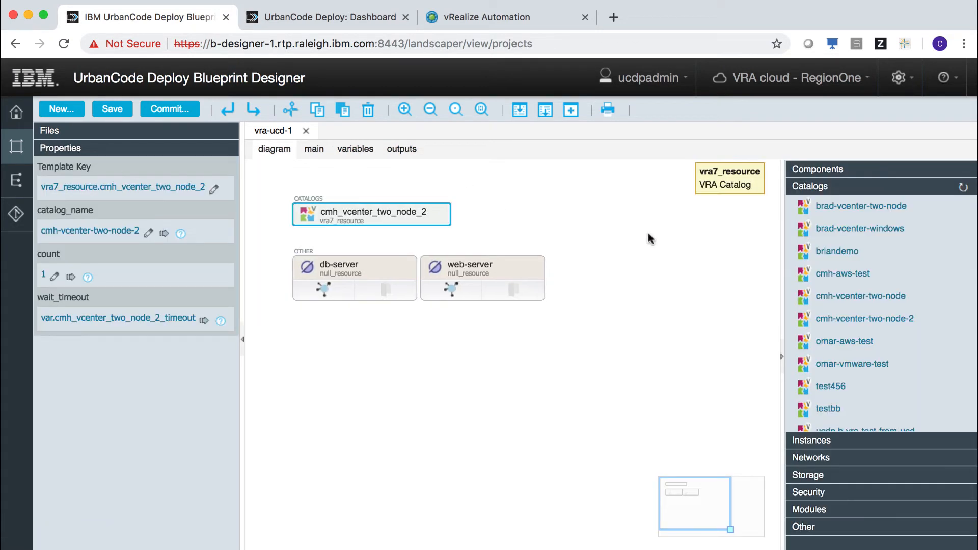
- Place the WebSphere Liberty Profile component from application JKE on the web-server node
left_click(866, 172)
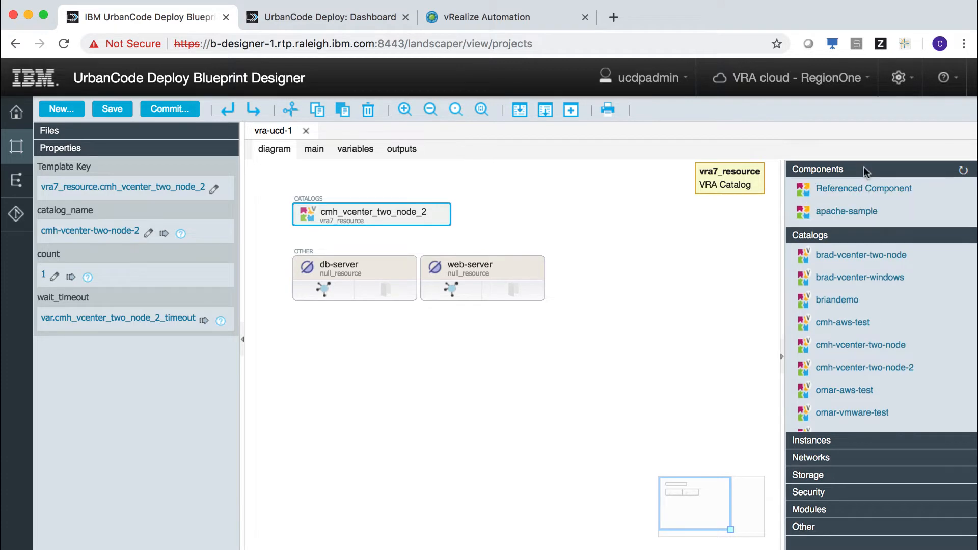
scroll(903, 347, "down", 10)
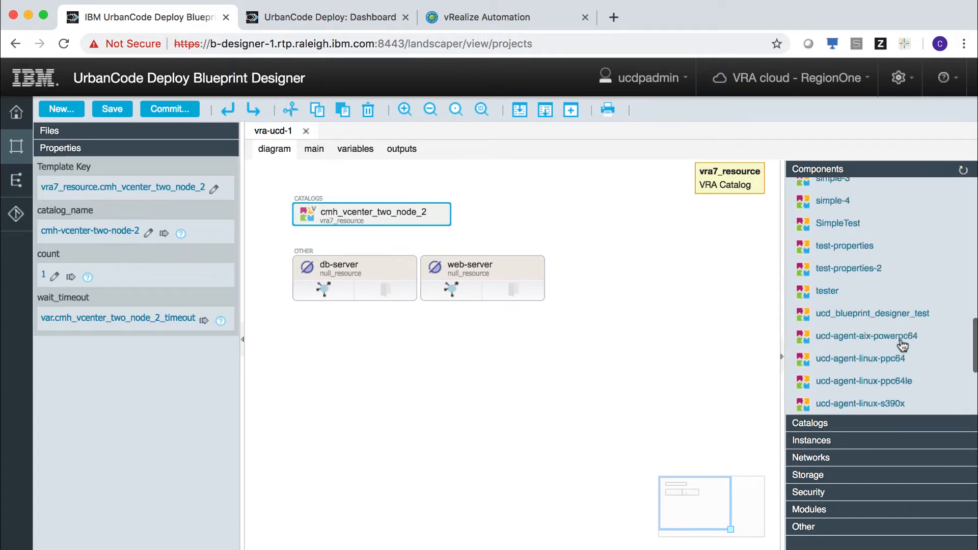
left_click_drag(953, 399, 488, 264)
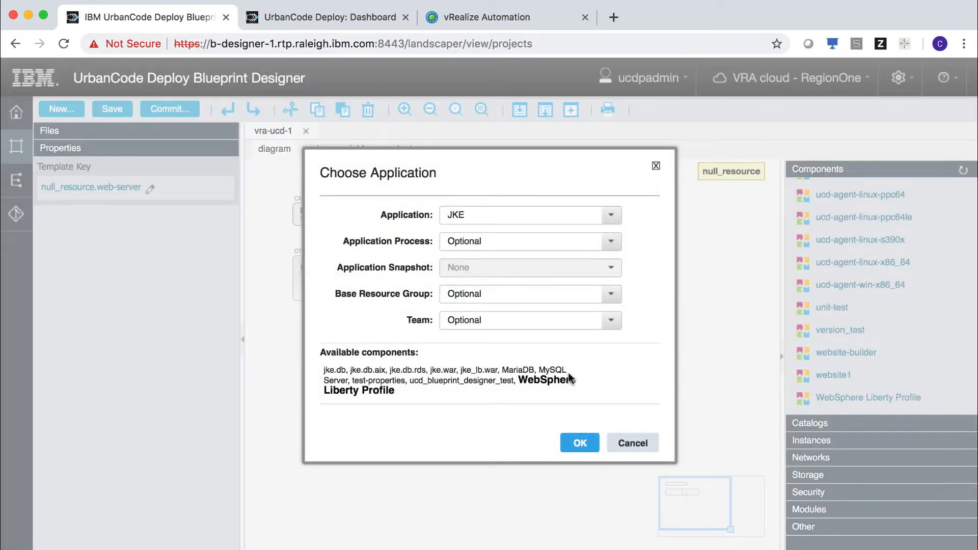
left_click(579, 443)
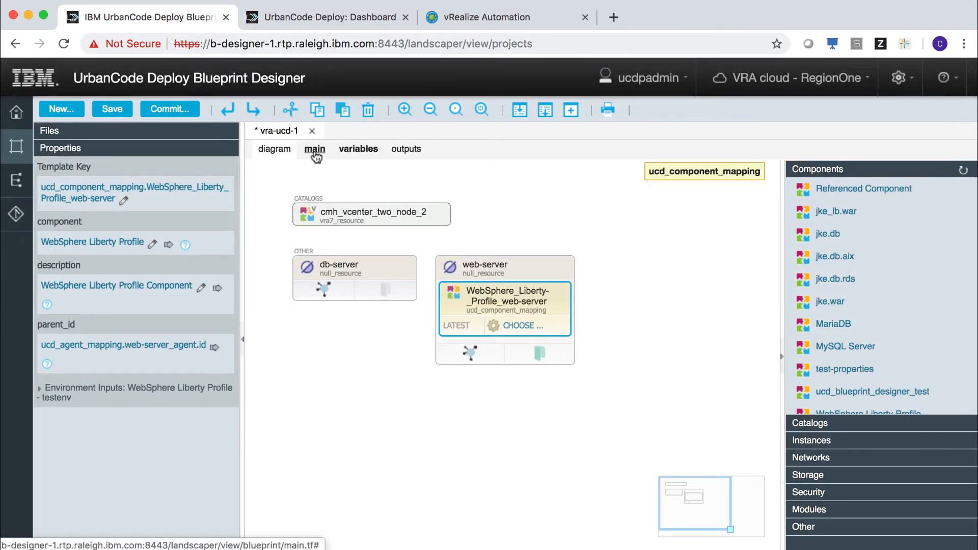
left_click(314, 151)
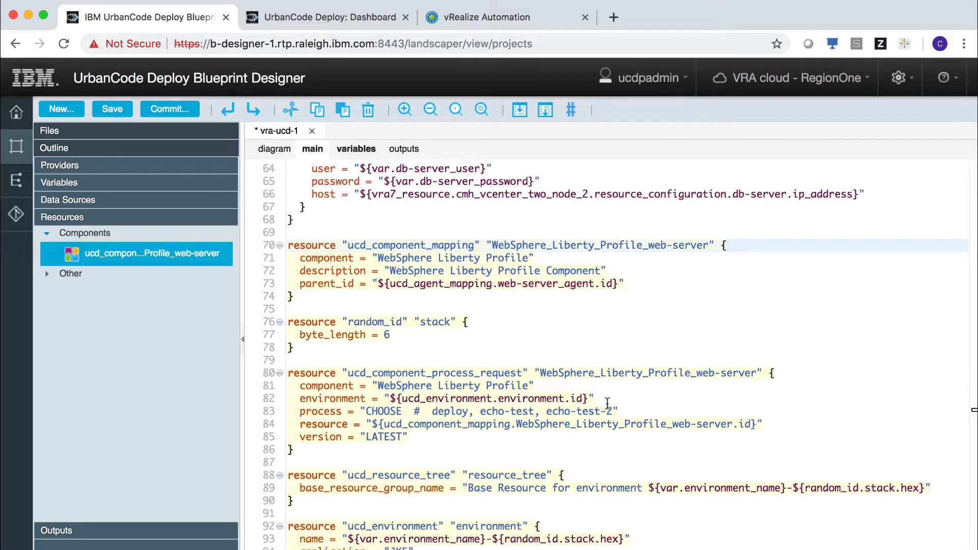
scroll(608, 403, "down", 5)
scroll(607, 404, "up", 2)
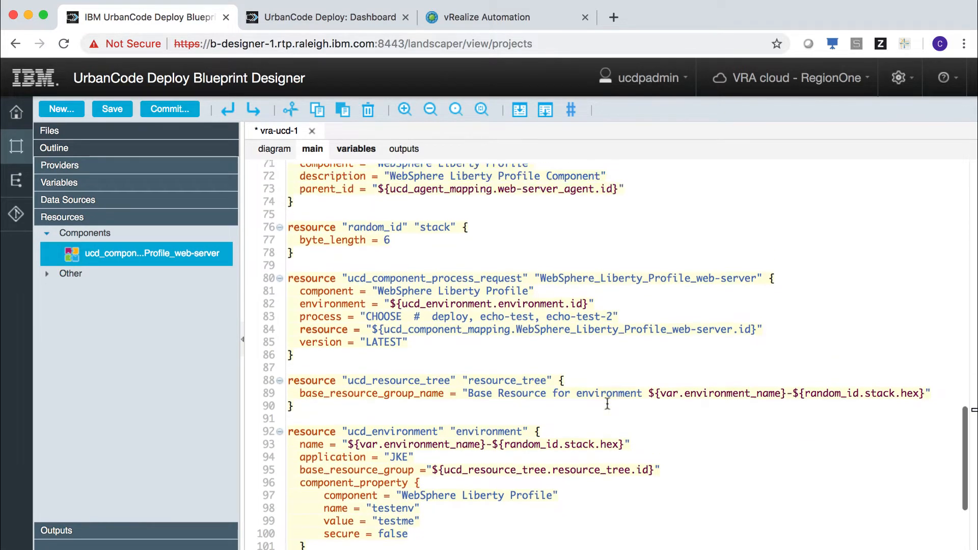
scroll(607, 404, "up", 10)
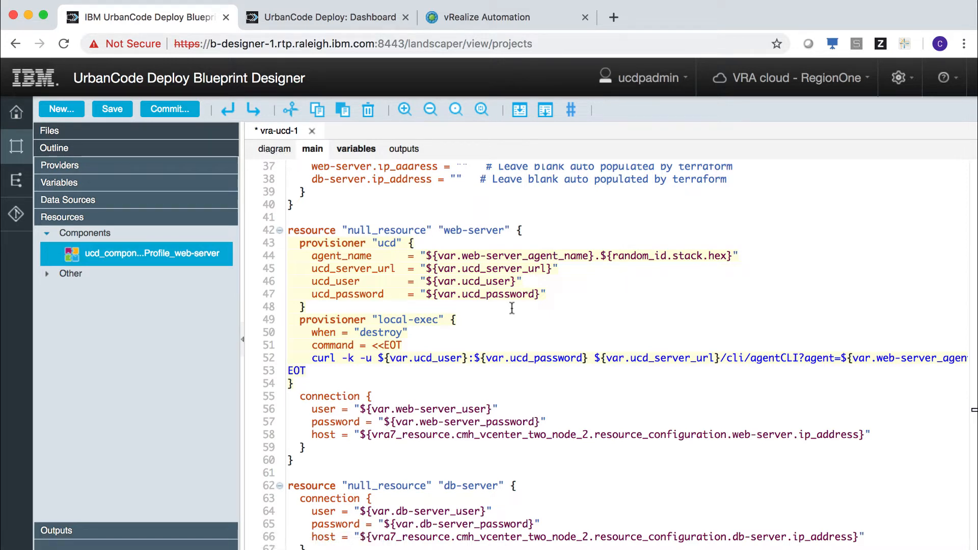
left_click(272, 149)
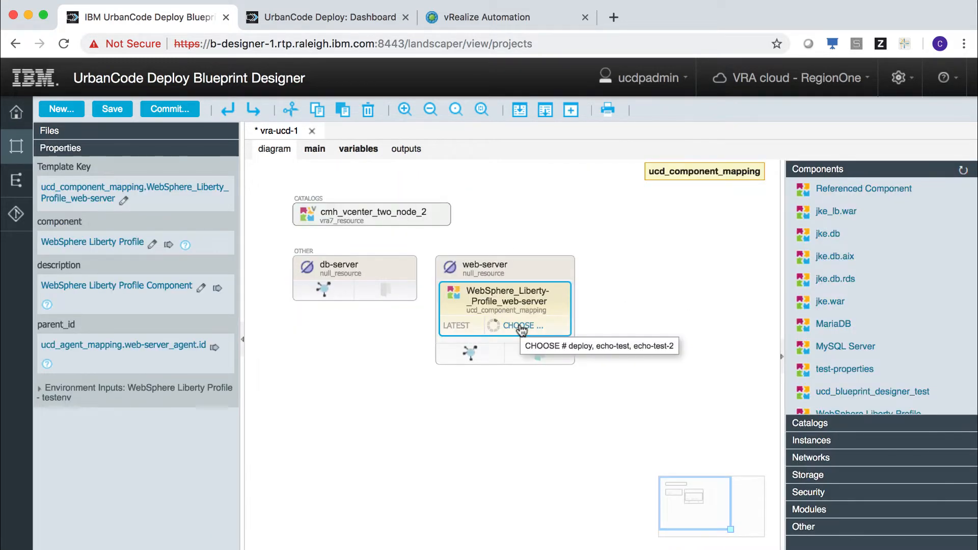
- Give WebSphere Liberty a deploy process and add jke.war with deploy to web-server
left_click(522, 328)
left_click(383, 281)
left_click(559, 381)
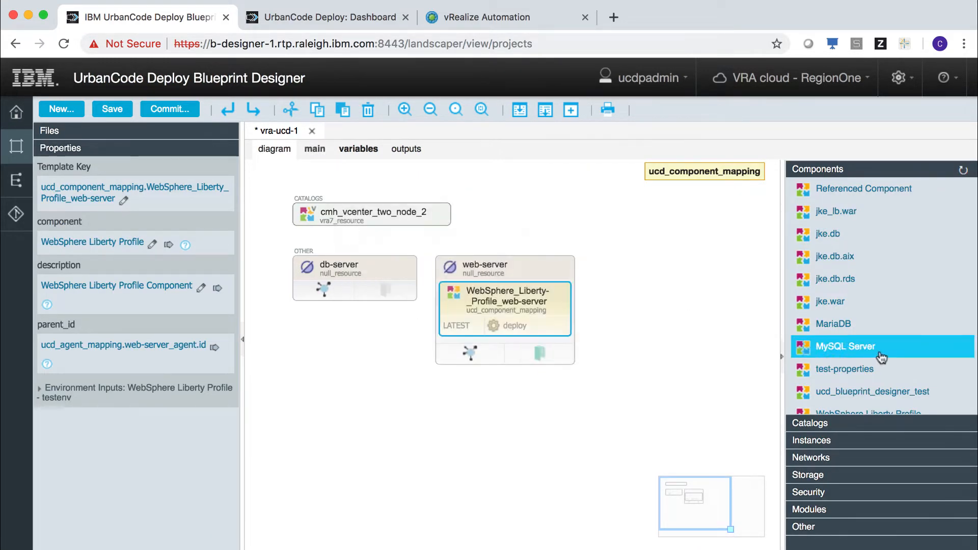
left_click_drag(807, 311, 549, 266)
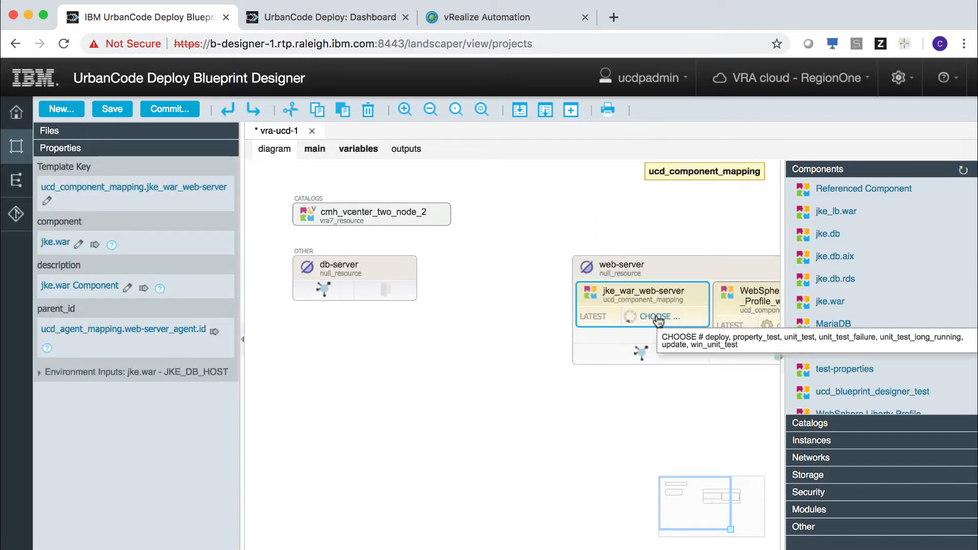
left_click(658, 318)
left_click(382, 218)
left_click(558, 442)
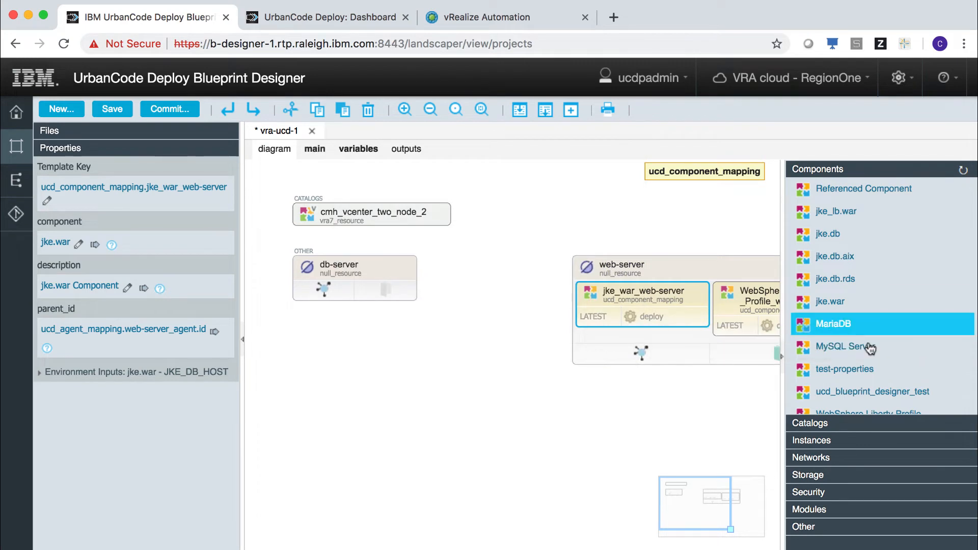
- Add MySQL Server (deploy_centos7) and jke.db (deploy) to the db-server node
scroll(875, 366, "down", 2)
left_click_drag(846, 254, 357, 270)
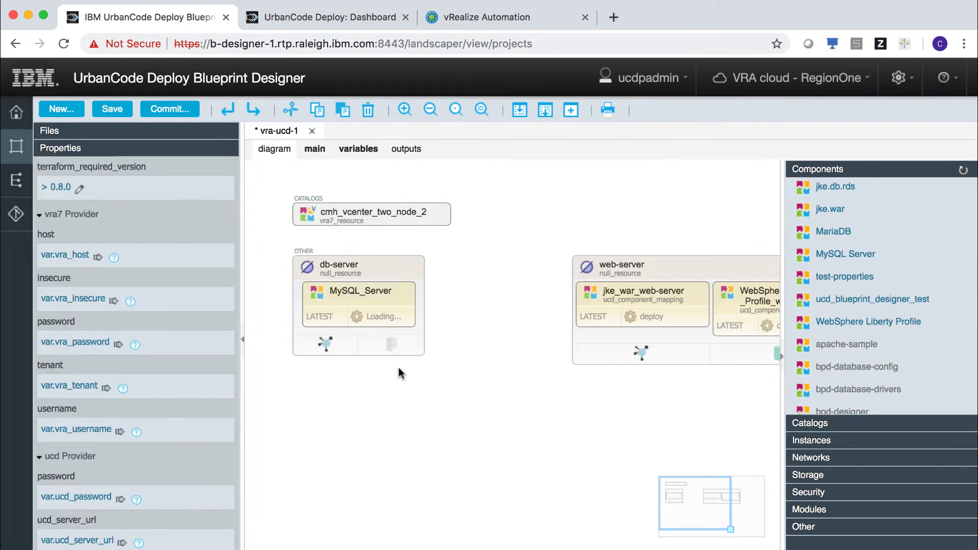
left_click(381, 320)
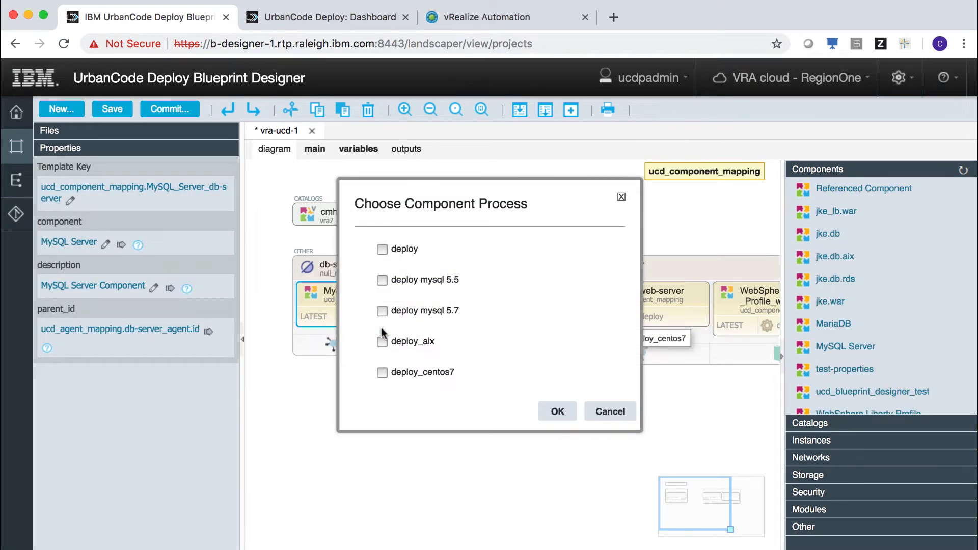
left_click(383, 372)
left_click(558, 412)
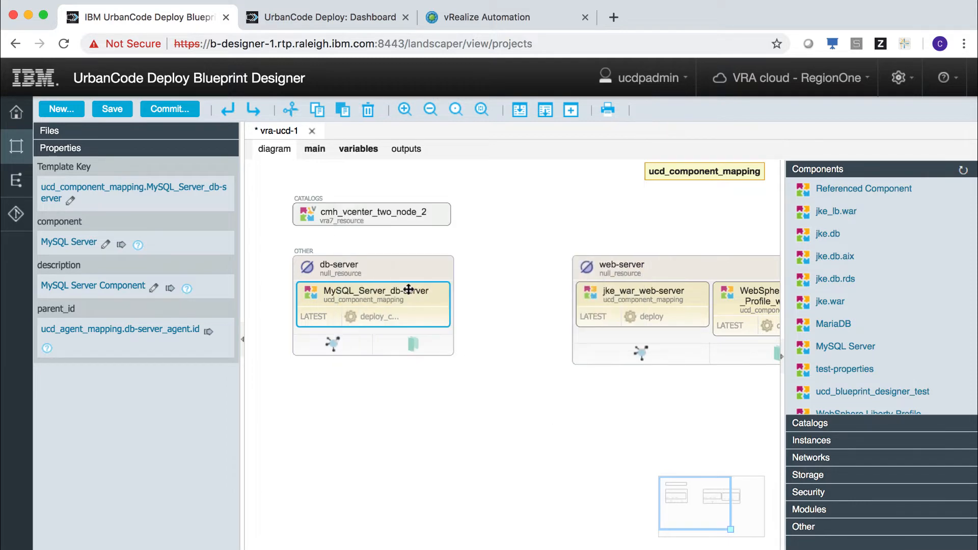
left_click_drag(939, 242, 404, 274)
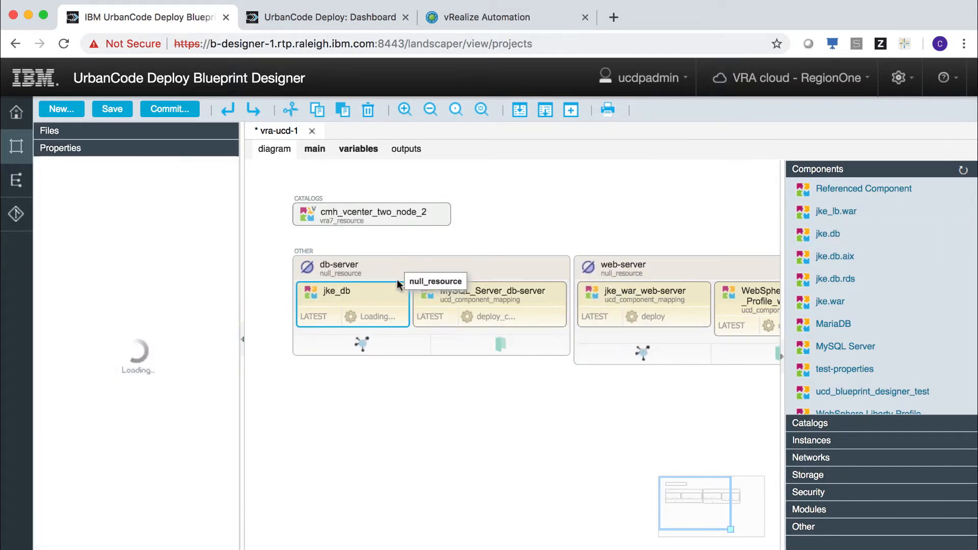
left_click(376, 320)
left_click(383, 300)
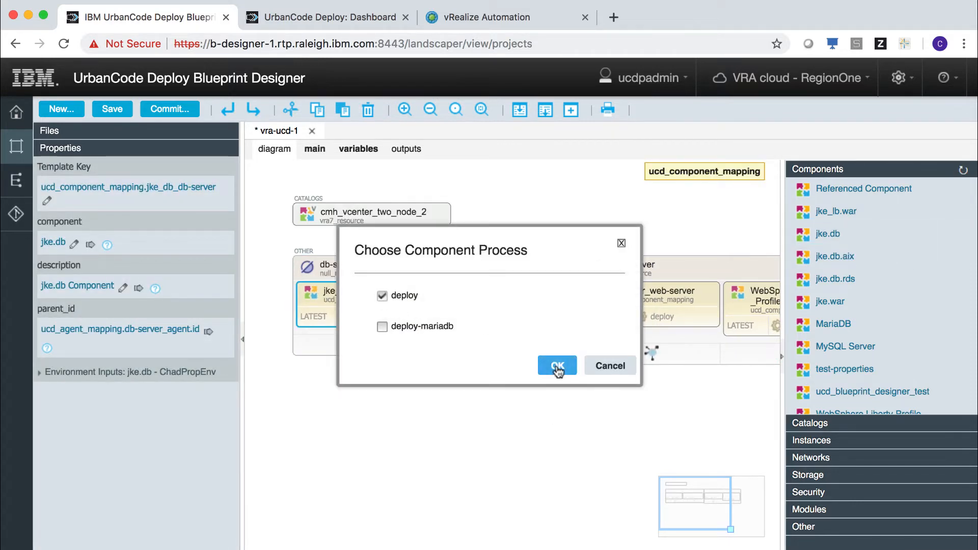
left_click(558, 366)
- Clear the selection and save the vra-ucd-1 blueprint
left_click(530, 419)
key("super+s")
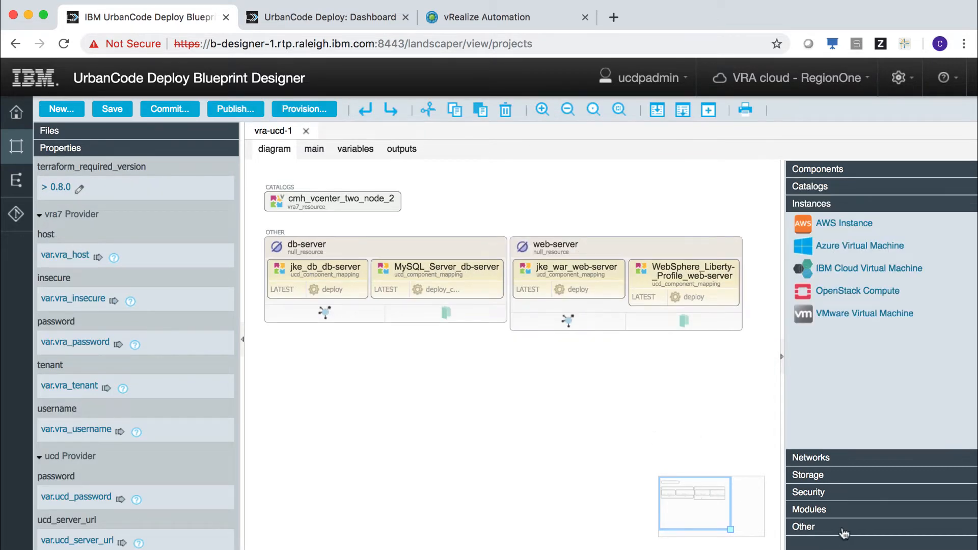
left_click(844, 533)
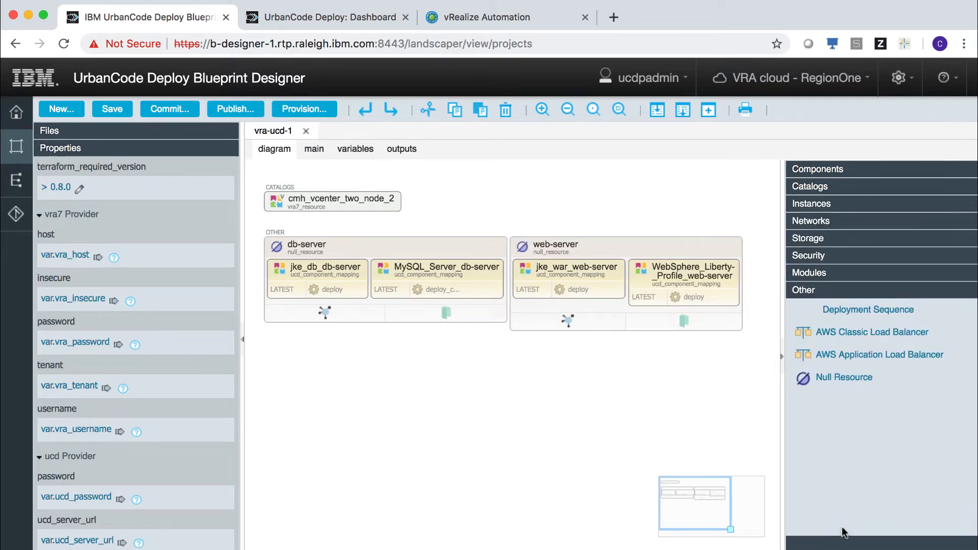
- Set deployment orders for WebSphere Liberty, MySQL Server and jke.war, then show jke_war_web-server's properties
left_click_drag(860, 316, 475, 293)
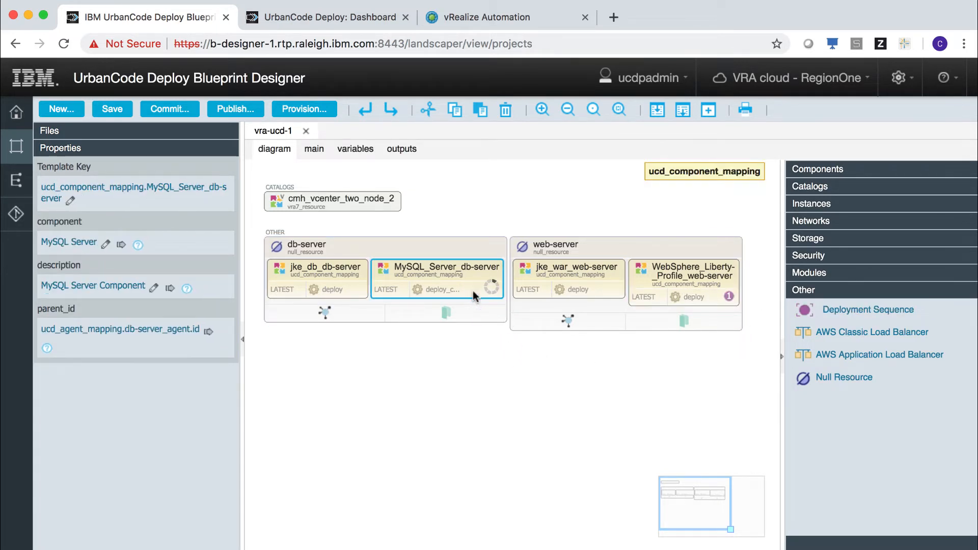
left_click_drag(850, 311, 360, 290)
left_click_drag(874, 320, 615, 295)
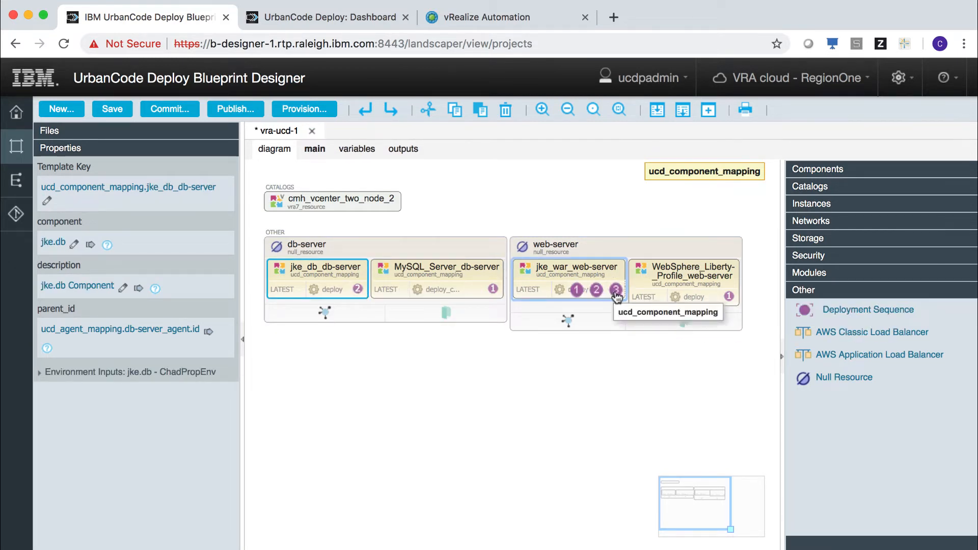
left_click(617, 294)
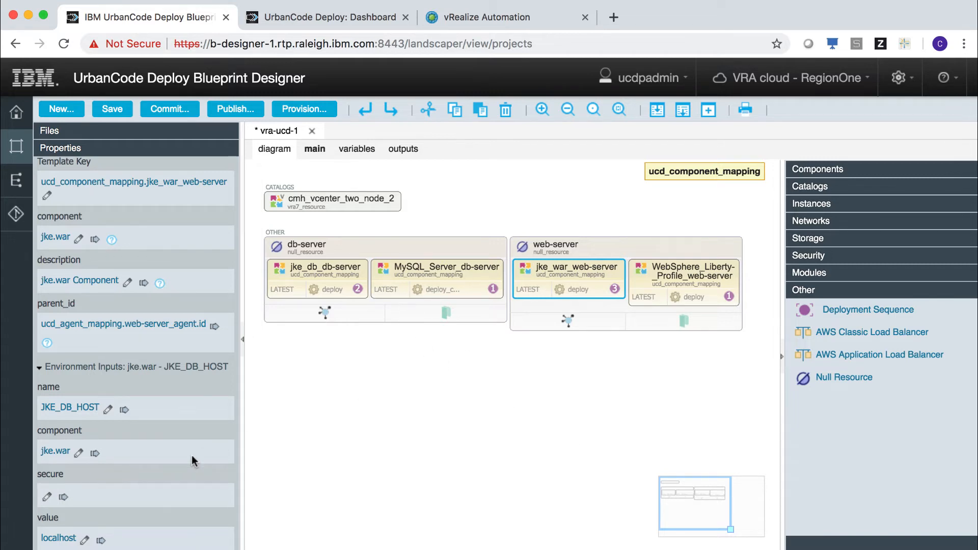
- Link JKE_DB_HOST to the db-server ip_address of vra7_resource.cmh_vcenter_two_node_2, then view the main source
left_click(102, 541)
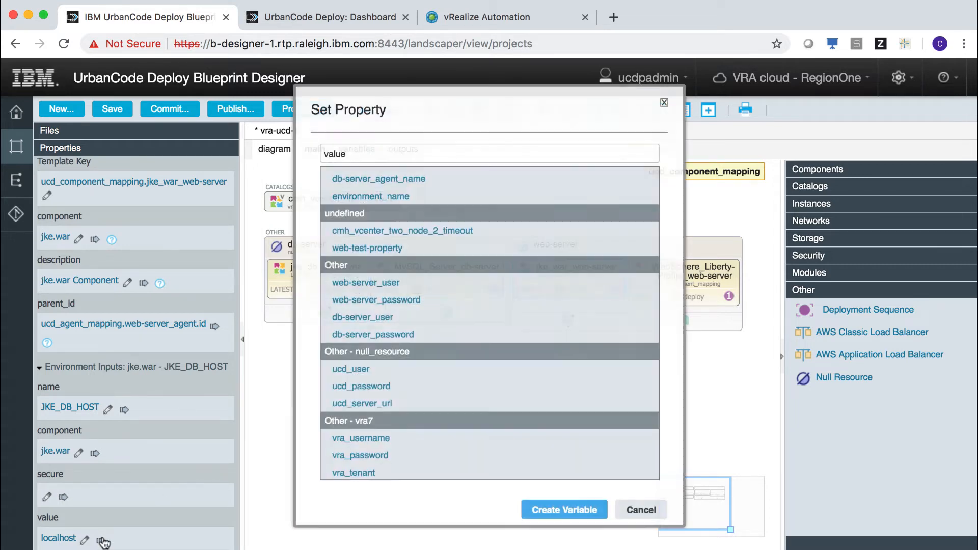
scroll(326, 367, "up", 3)
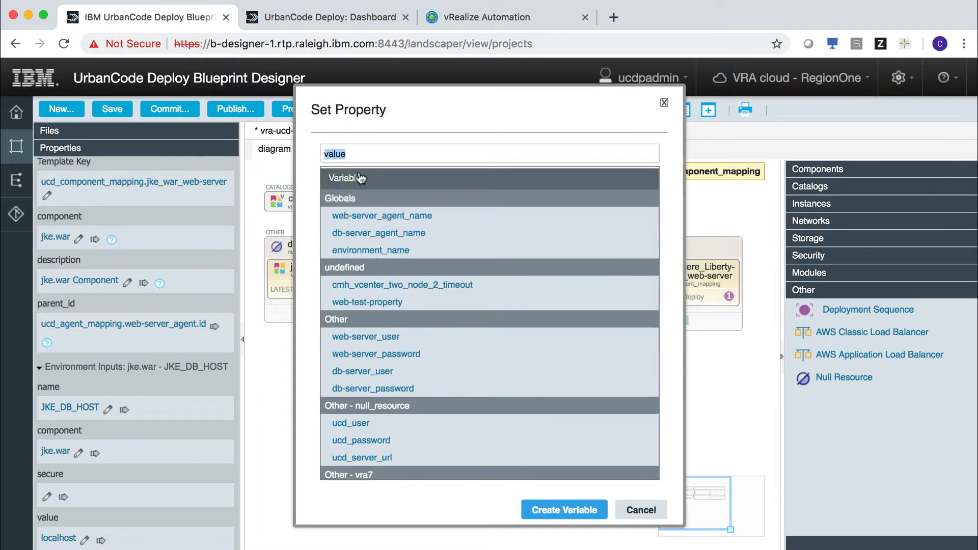
left_click(365, 182)
left_click(362, 246)
scroll(460, 361, "down", 2)
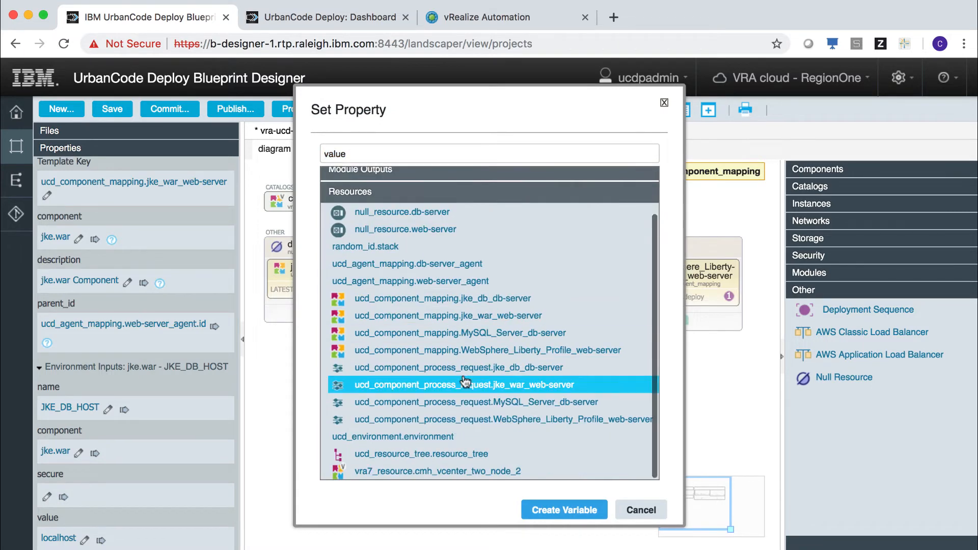
left_click(446, 473)
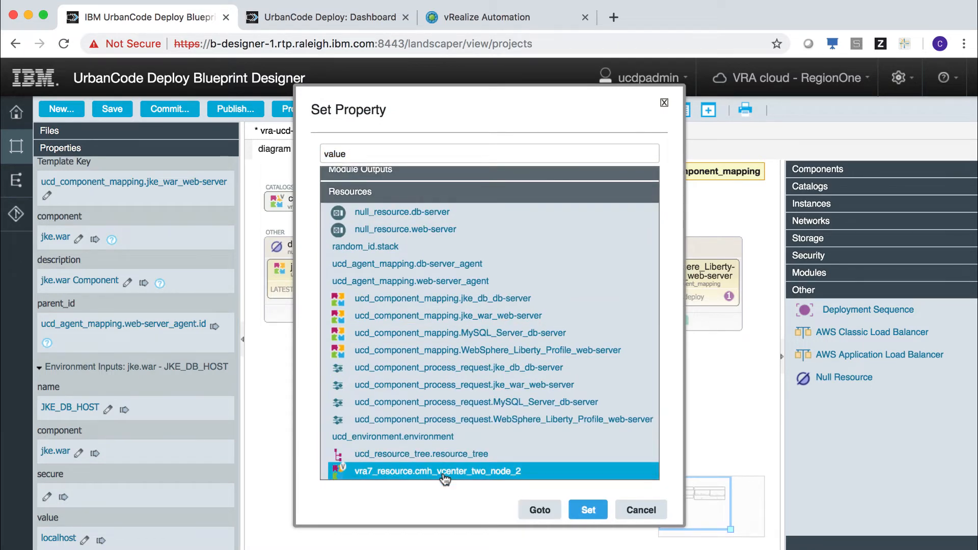
left_click(581, 509)
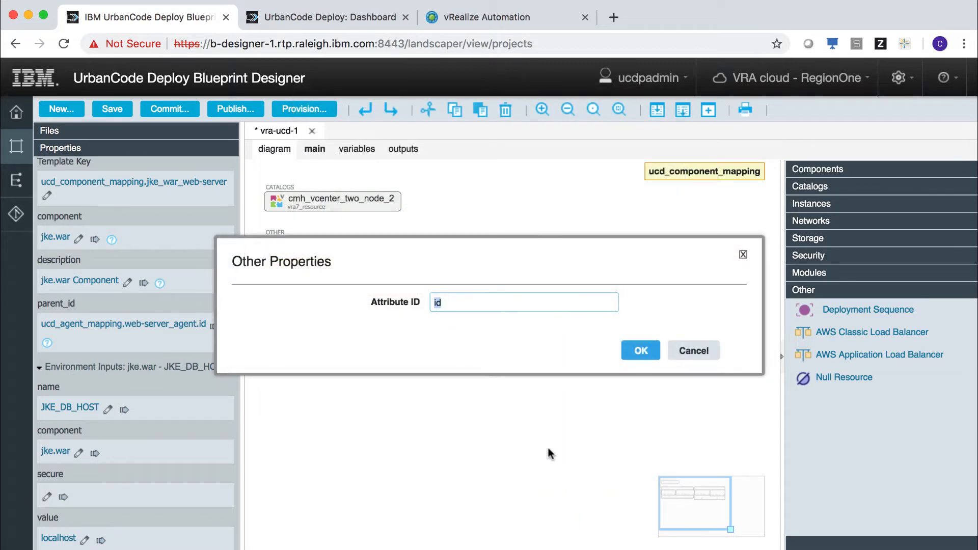
key("super+v")
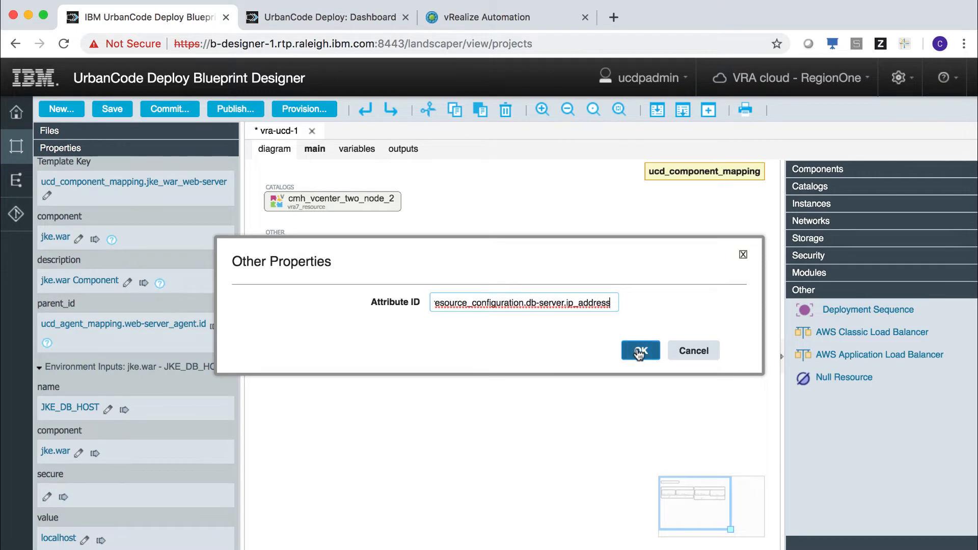
left_click(640, 350)
left_click(314, 148)
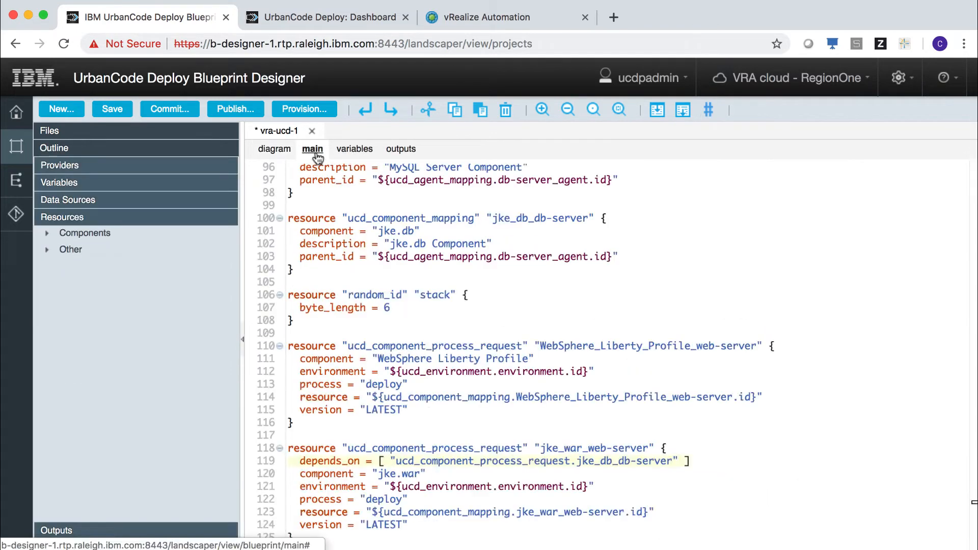
- Save the main file with JKE_DB_HOST's db-server IP reference and switch to the outputs file
scroll(485, 395, "down", 14)
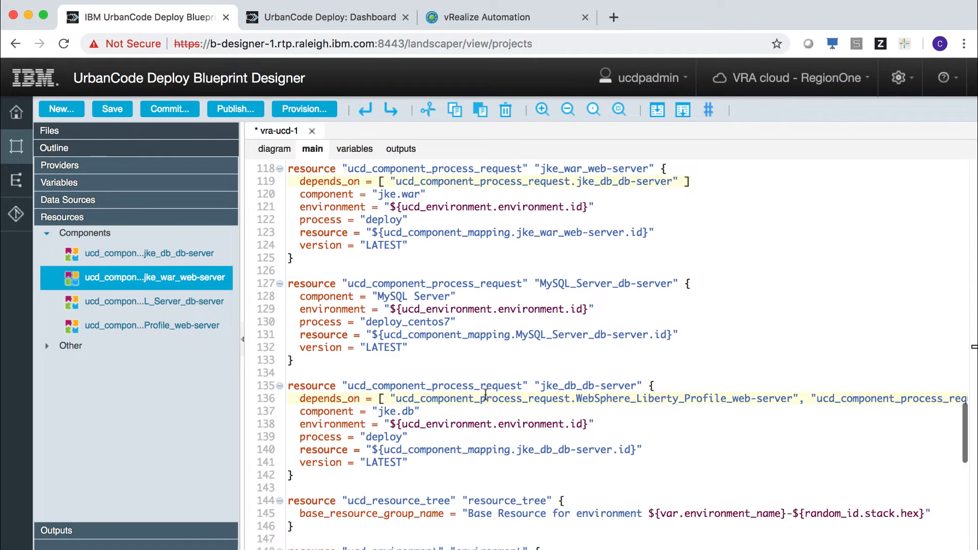
scroll(486, 395, "down", 9)
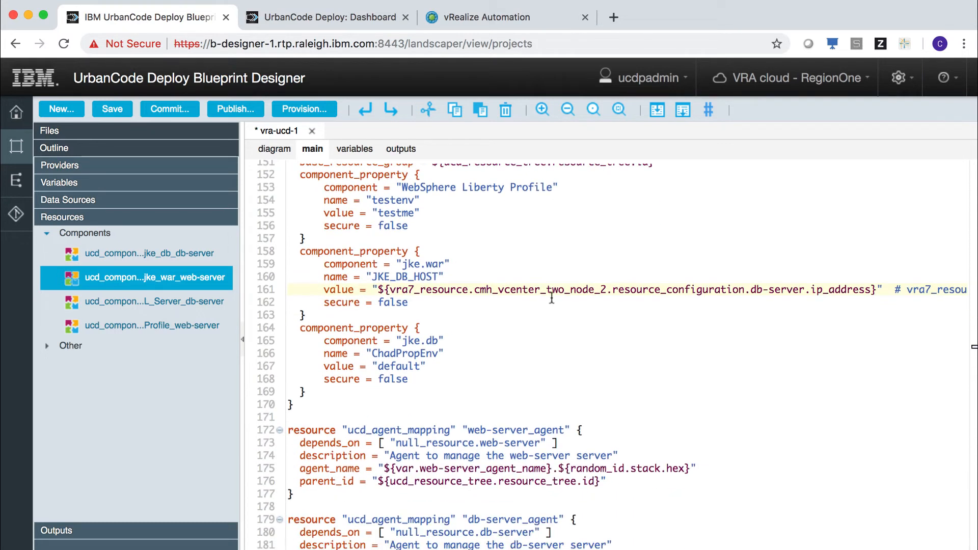
key("super+s")
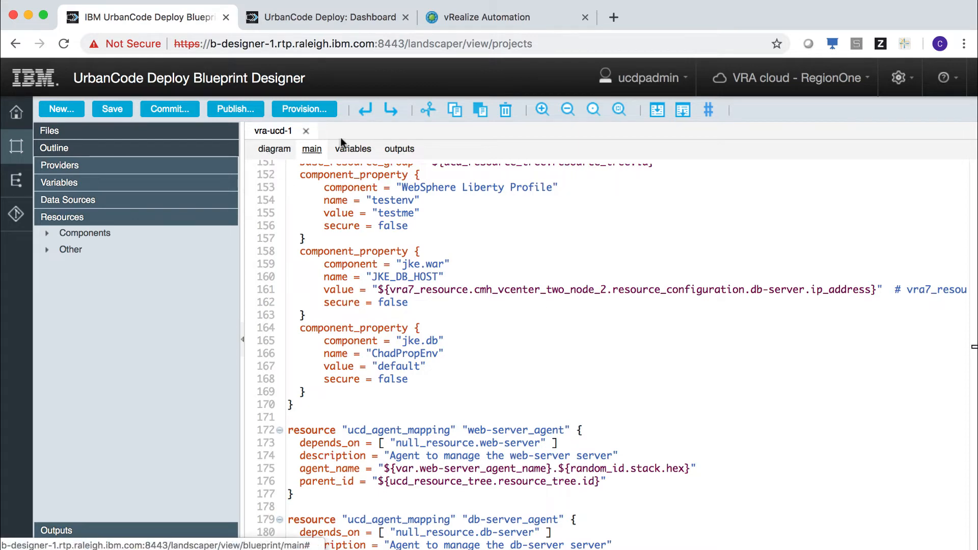
left_click(398, 150)
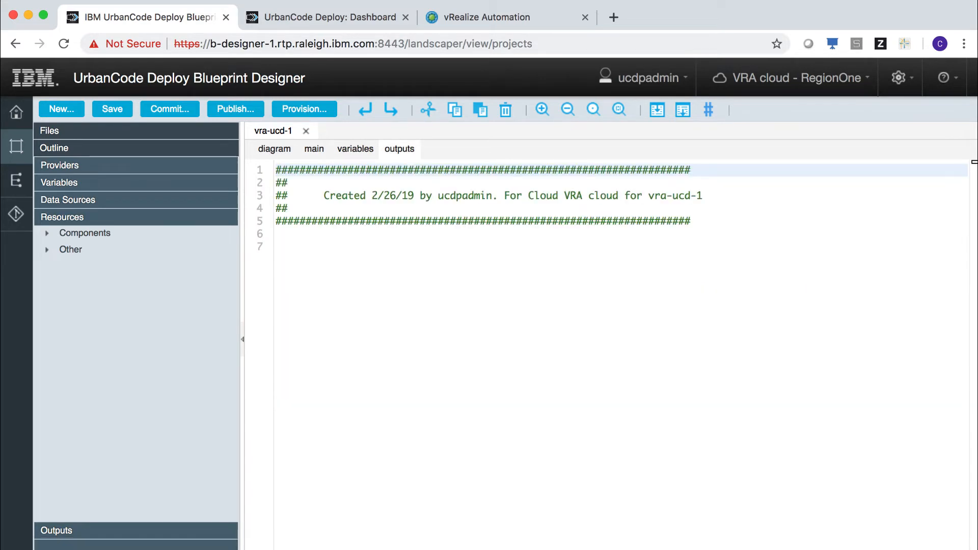
- Append the jke_app_url, web_server_ip and db_server_ip outputs, save, and return to the diagram
left_click(343, 271)
type("output \"jke_app_url\" {   value = \"http://${vra7_resource.cmh_vcenter_two_node_2.resource_configuration.web-server.ip_address}:9080\" }  output \"web_server_ip\" {   value = \"${vra7_resource.cmh_vcenter_two_node_2.resource_configuration.web-server.ip_address}\" }  output \"db_server_ip\" {   value = \"${vra7_resource.cmh_vcenter_two_node_2.resource_configuration.db-server.ip_address}\" }")
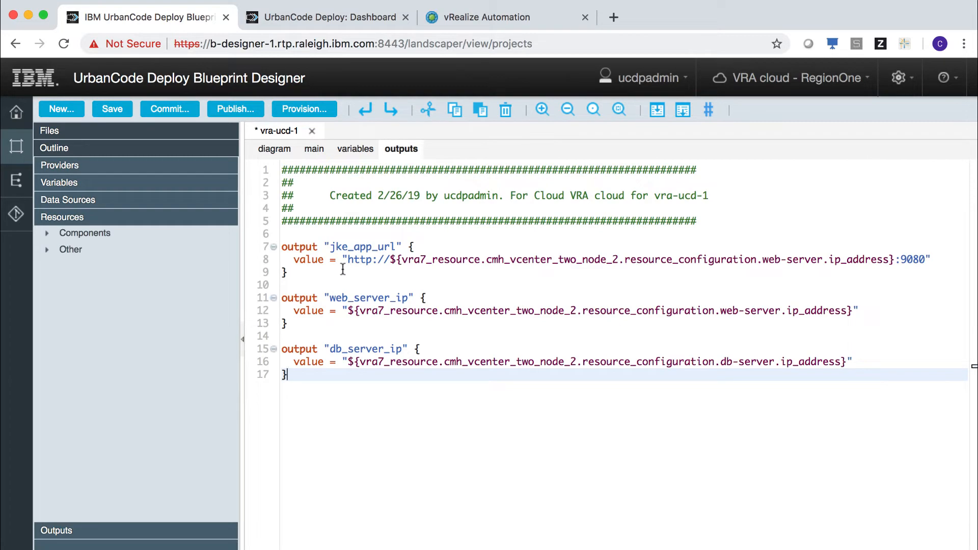
key("super+s")
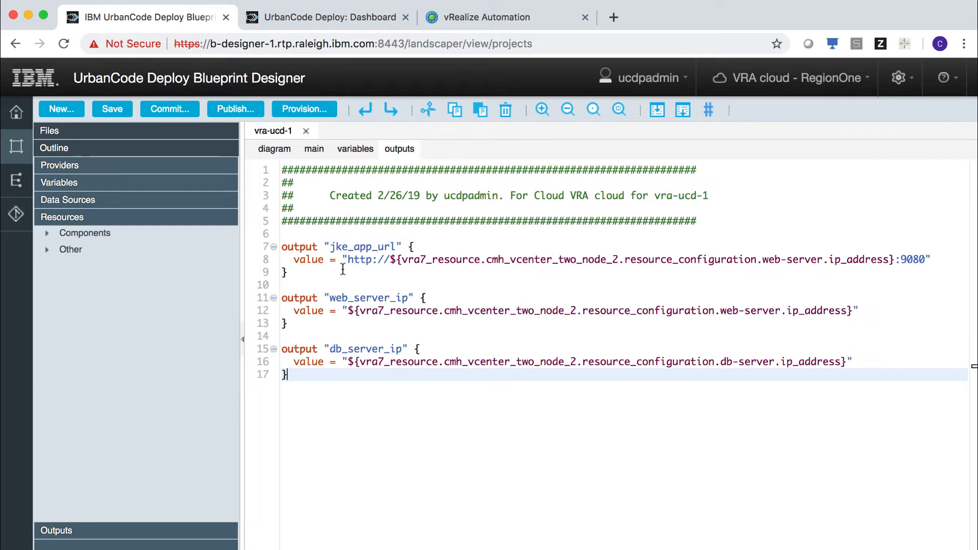
left_click(278, 152)
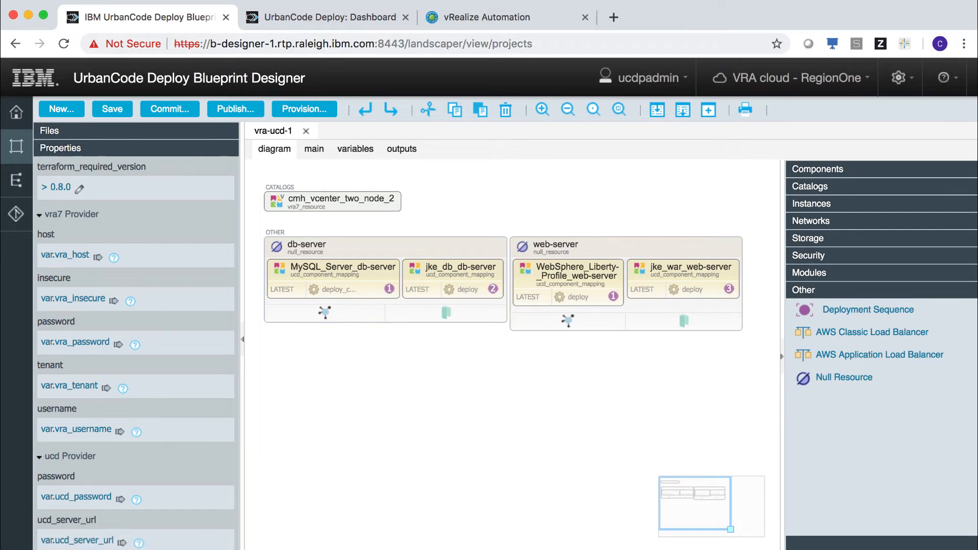
left_click(176, 111)
- Commit all four changed files with the message "Add VRA UCD"
left_click(893, 103)
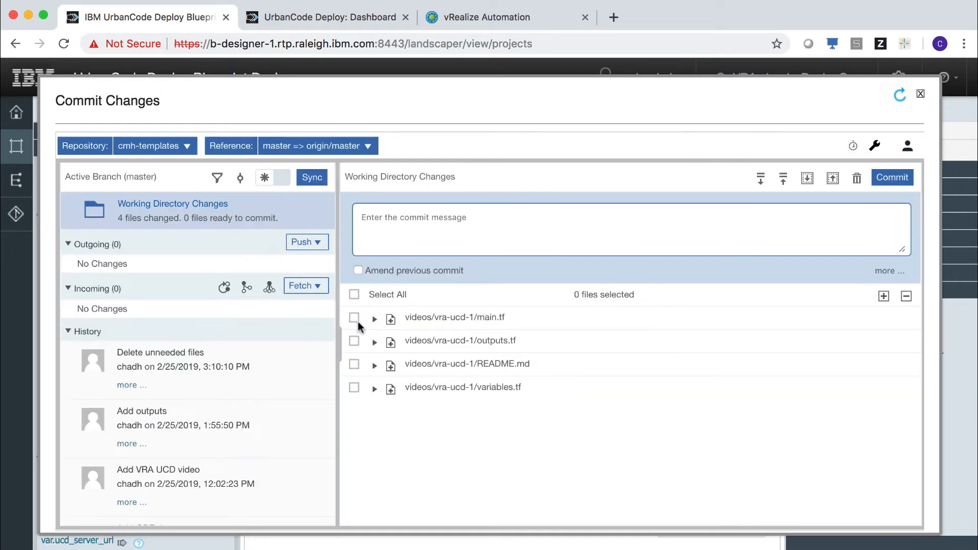
left_click(354, 295)
left_click(442, 221)
type("A")
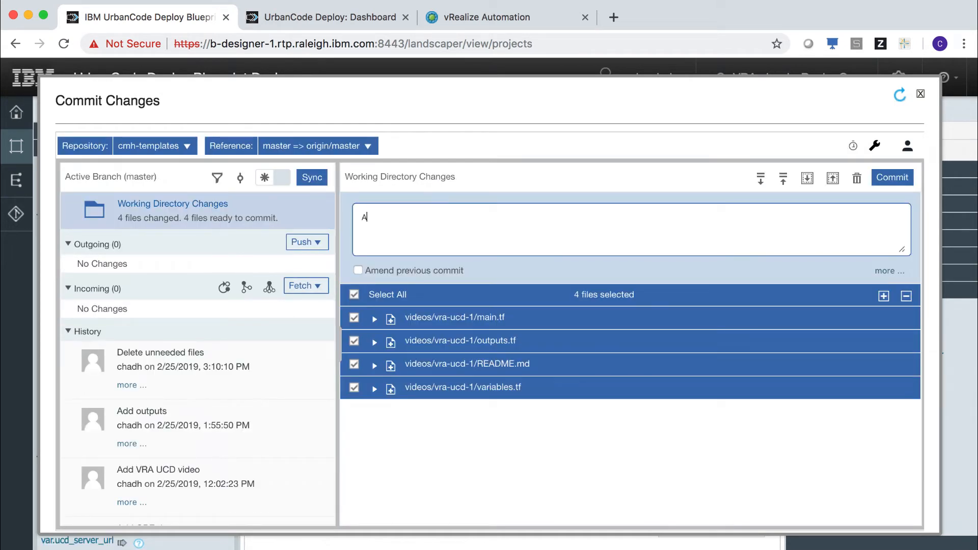
type("dd VRA UCD project")
left_click(895, 177)
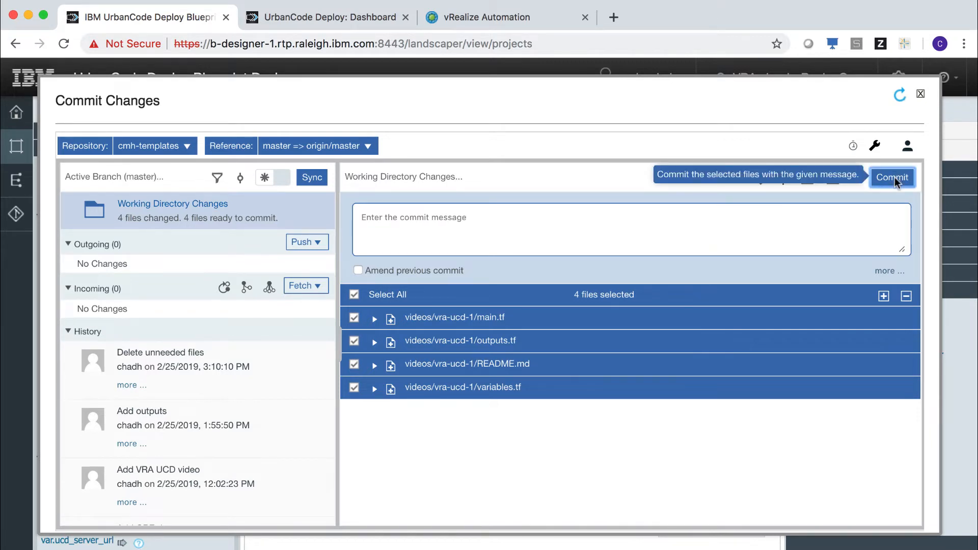
- Sync the commit to the remote repository using the Git username and password
left_click(317, 178)
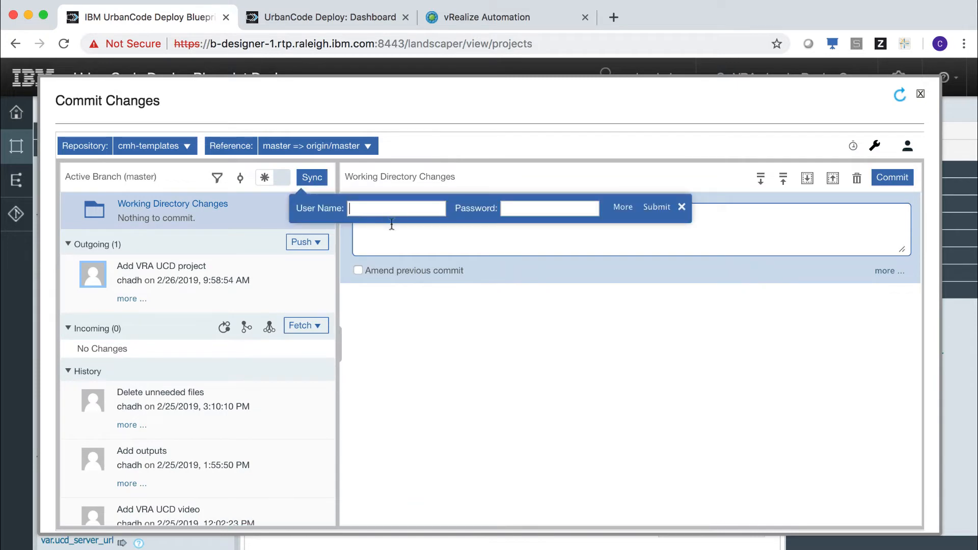
type("chadh")
key("Tab")
key("super+v")
left_click(656, 209)
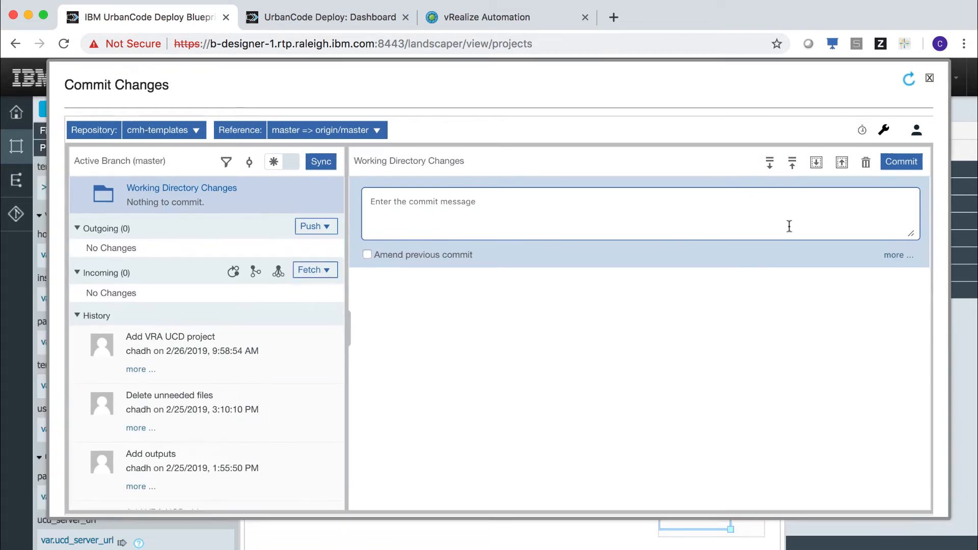
left_click(930, 80)
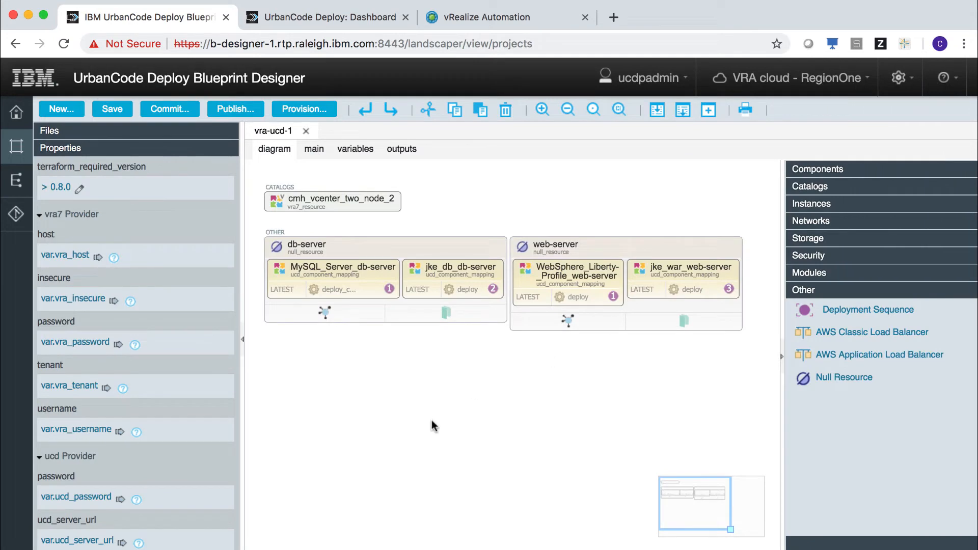
- Start provisioning with the terraform orchestration service and the Git access token
left_click(310, 111)
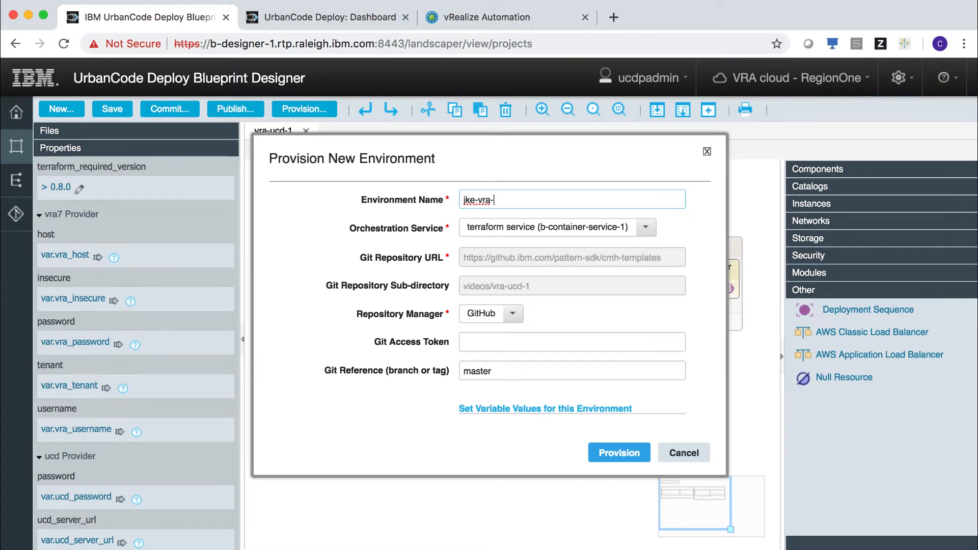
left_click(646, 228)
left_click(647, 231)
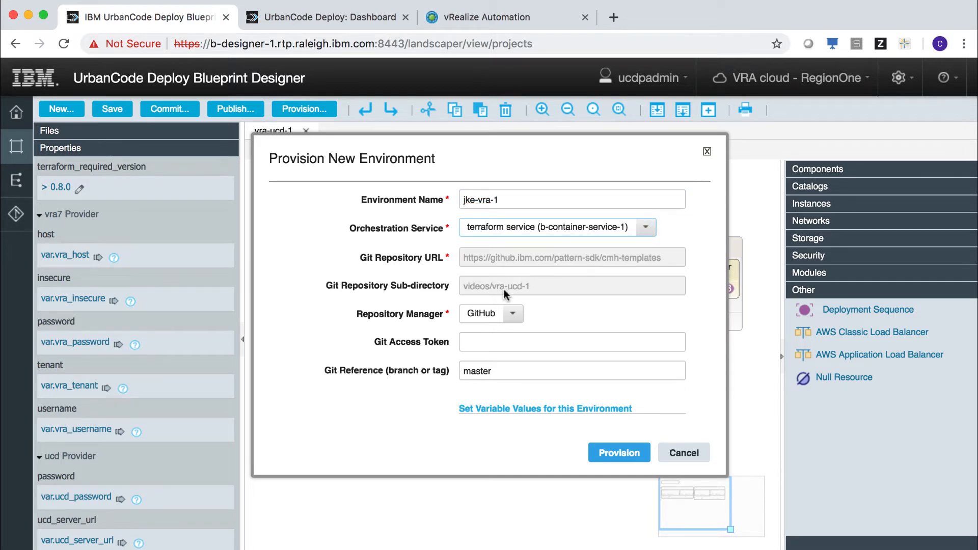
left_click(506, 341)
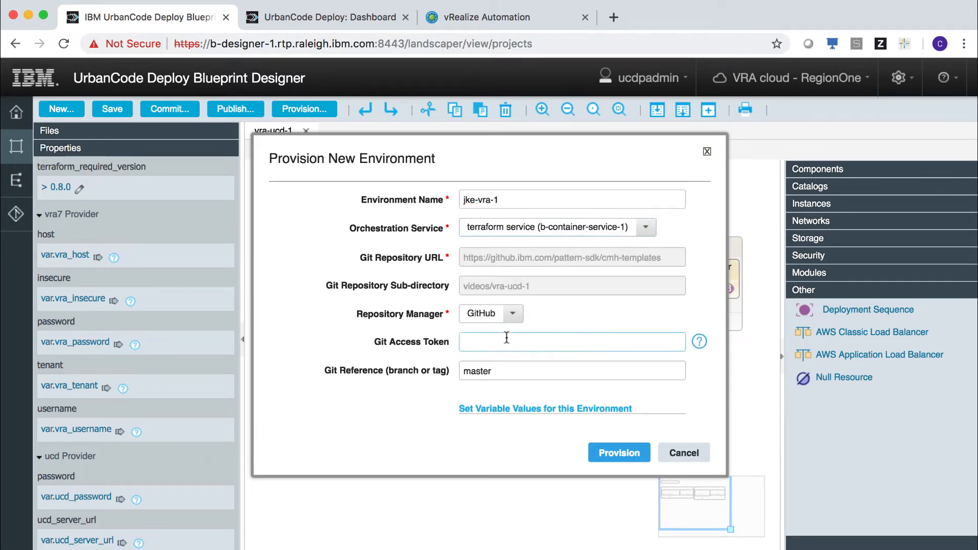
key("super+v")
left_click(503, 409)
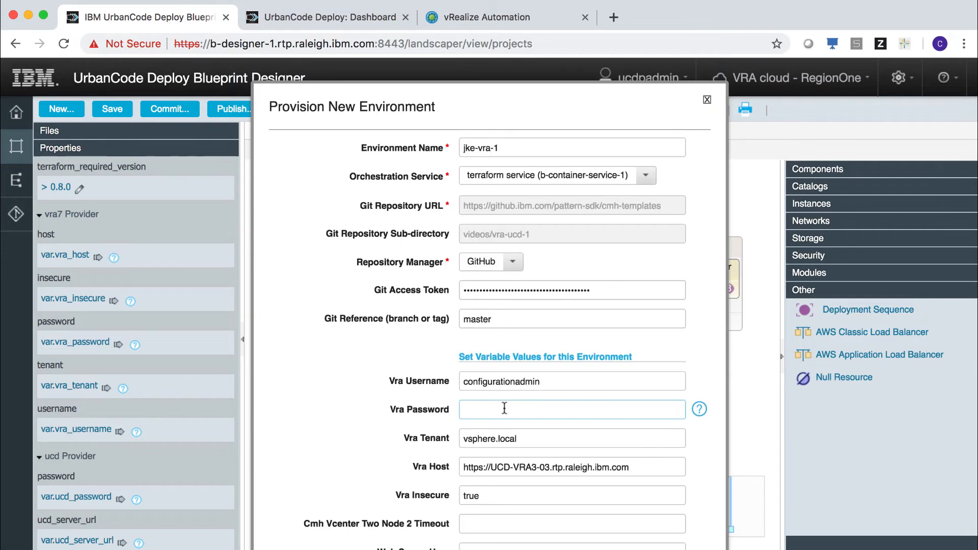
- Fill in the vRA password, timeout 20, server passwords, Db Server User root, and UCD password
scroll(510, 409, "down", 3)
left_click(544, 411)
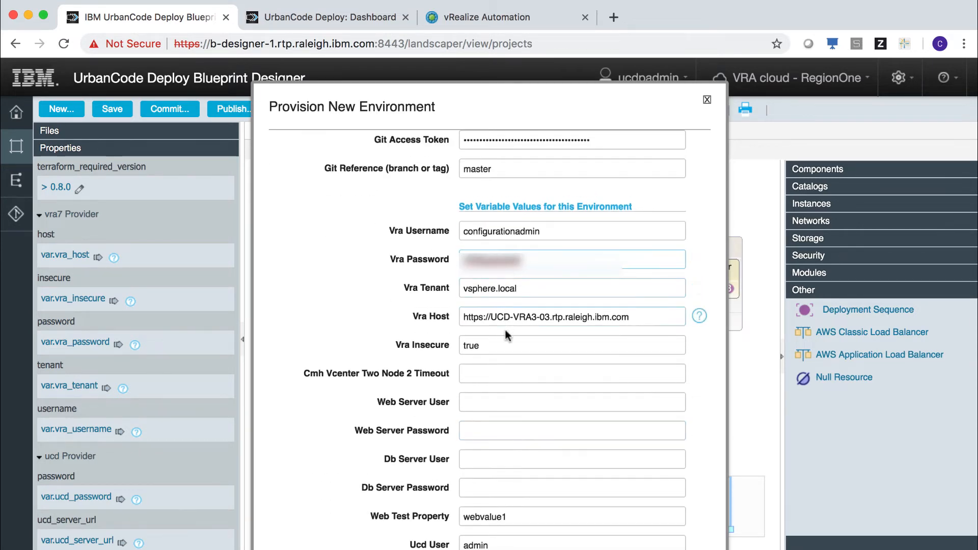
left_click(498, 373)
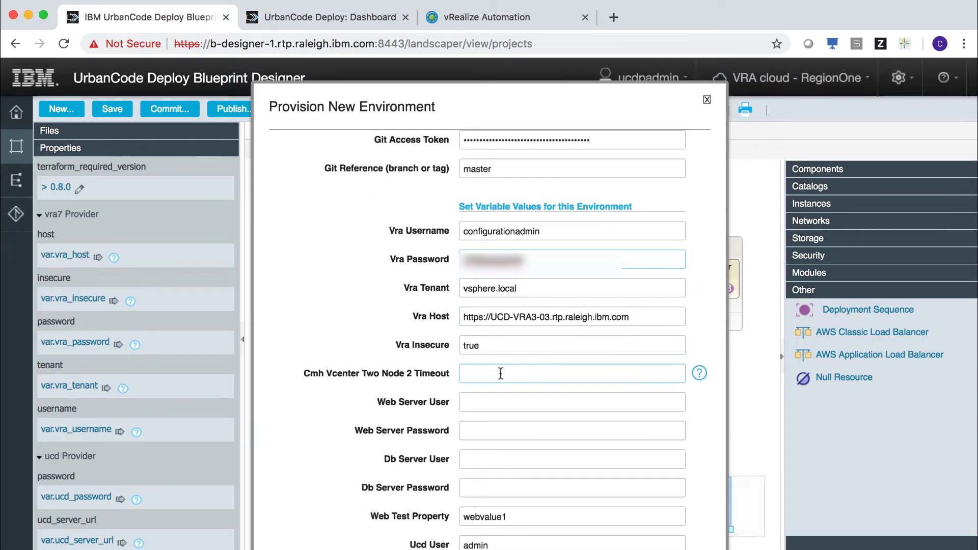
type("20")
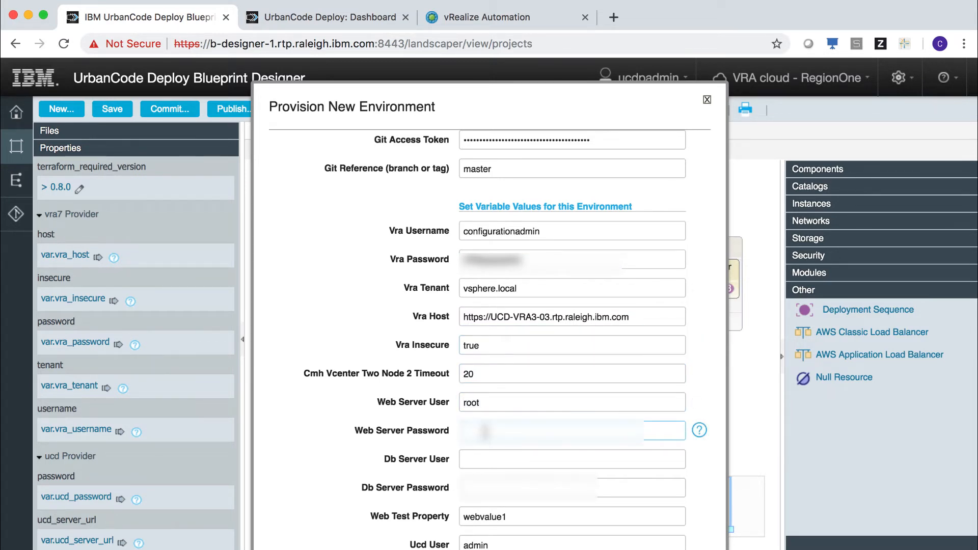
key("super+v")
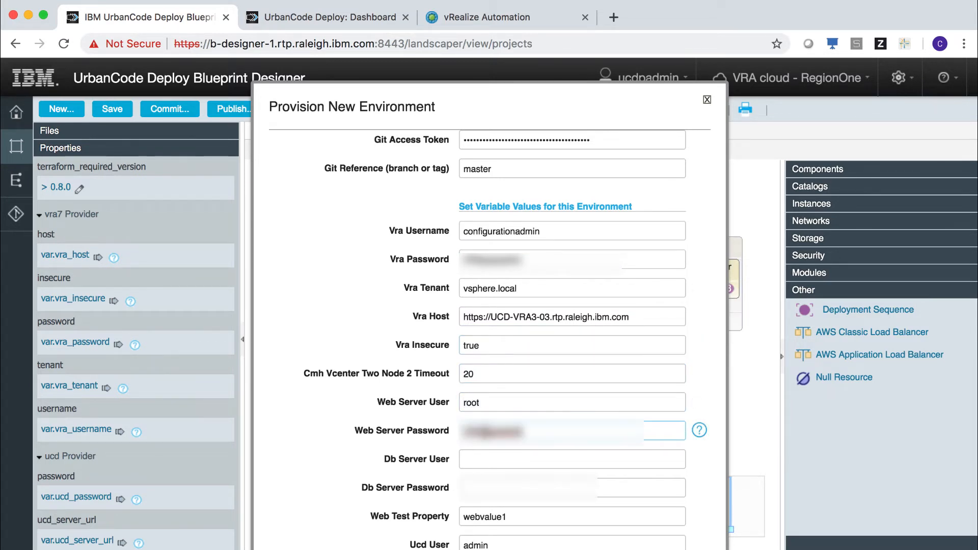
key("Tab")
type("root")
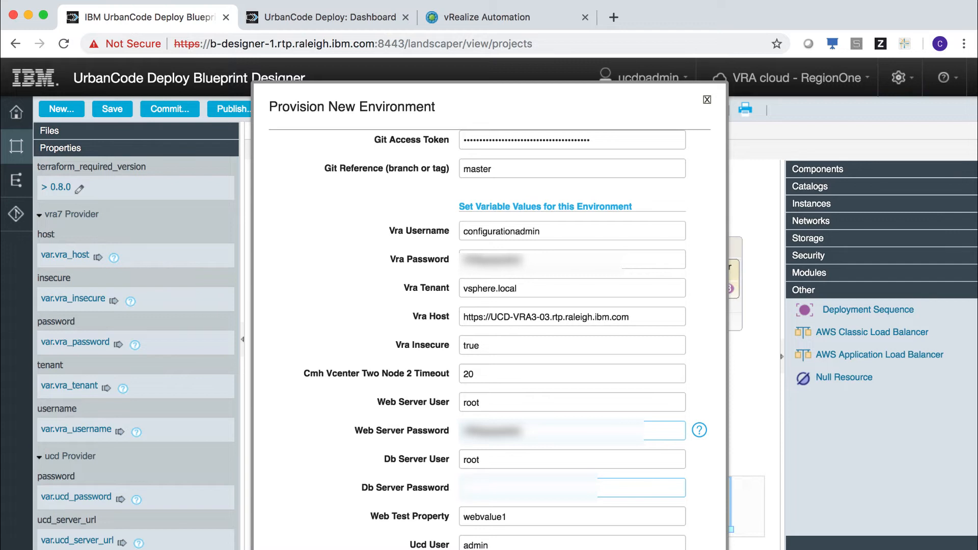
key("super+v")
scroll(572, 423, "down", 4)
left_click(533, 386)
type("••••")
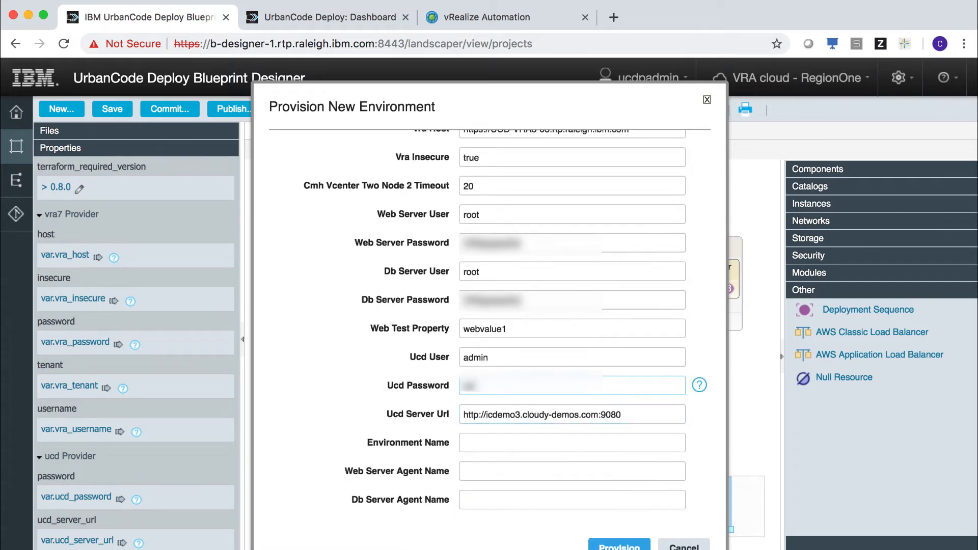
type("•••")
- Name the agents jke-vra-web and jke-vra-db and provision the jke-vra-1 environment
key("Tab")
key("Tab")
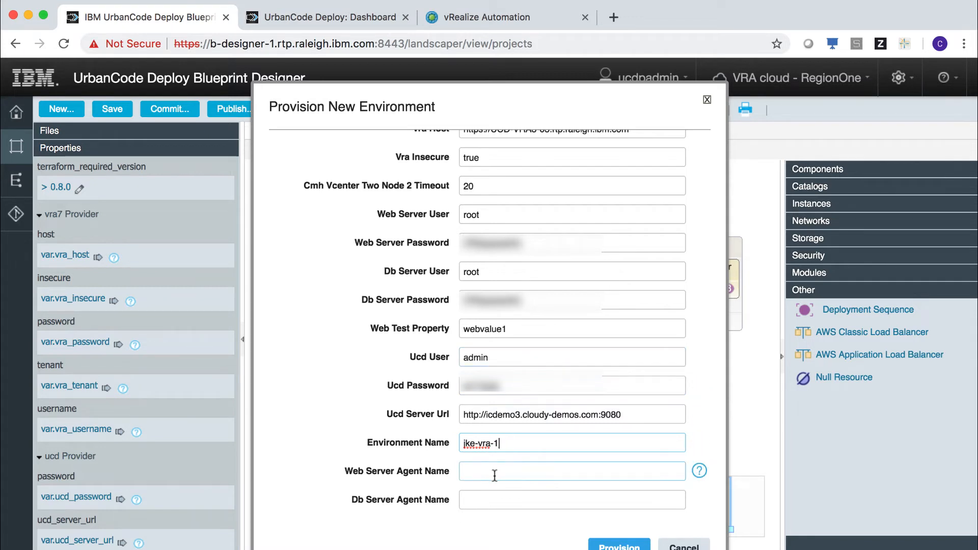
left_click(495, 474)
type("jke-vra-web")
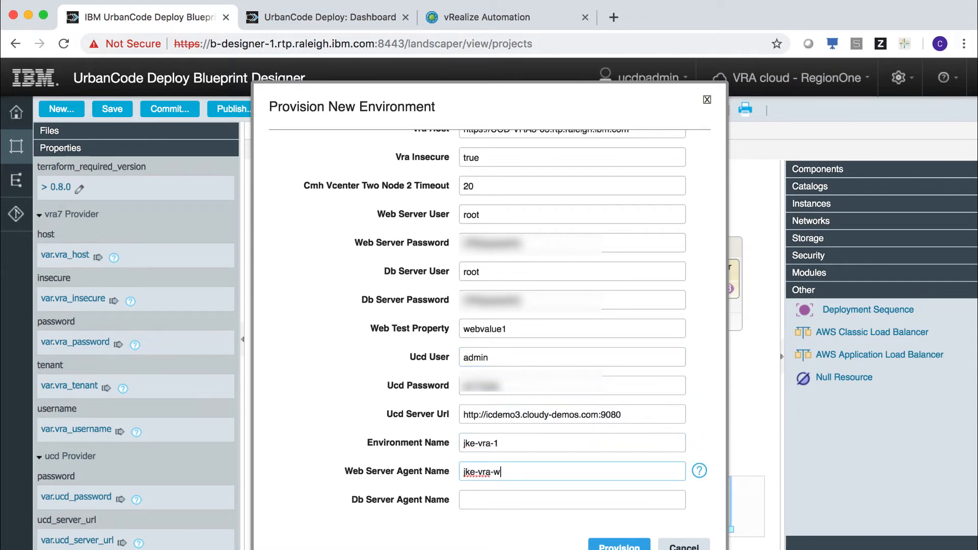
key("Tab")
type("jke-vra-db")
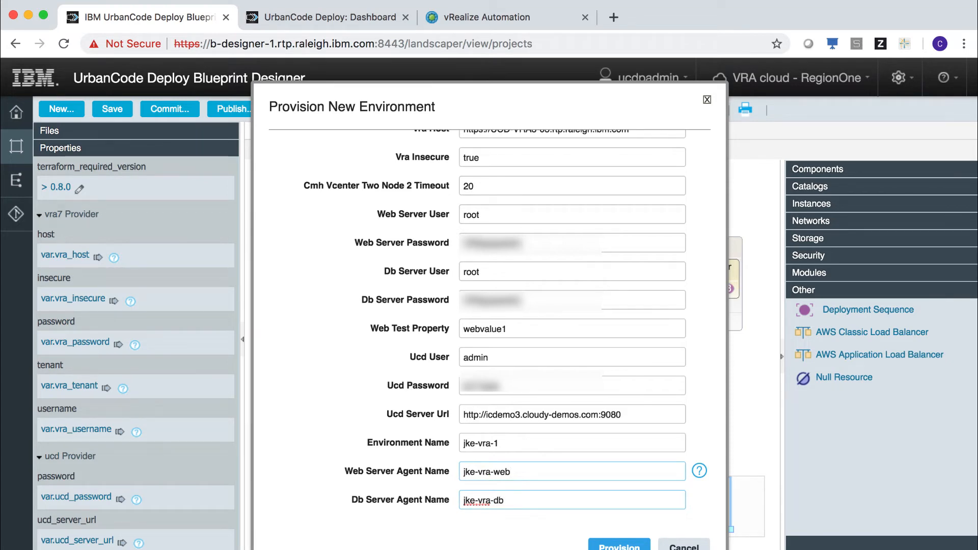
scroll(571, 488, "down", 1)
left_click(616, 526)
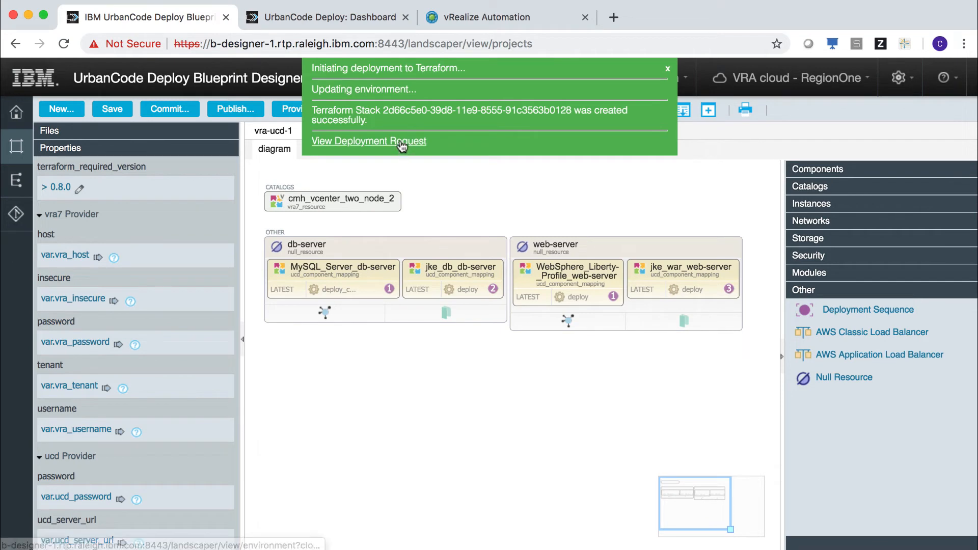
- Open the deployment request from the notification to see jke-vra-1 in the environments list
left_click(402, 146)
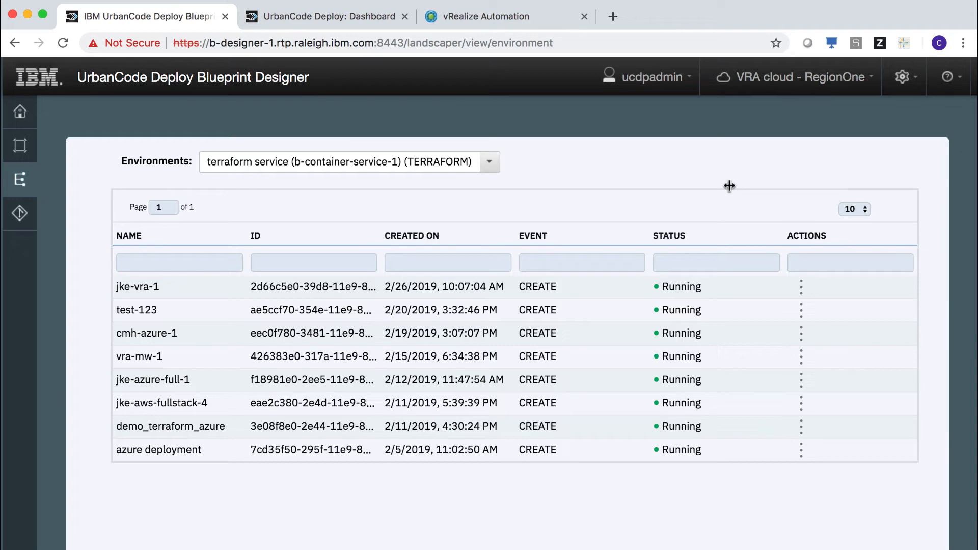
- In vRA, check Request #485 shows web-server and db-server provisioned successfully, then go back
left_click(517, 17)
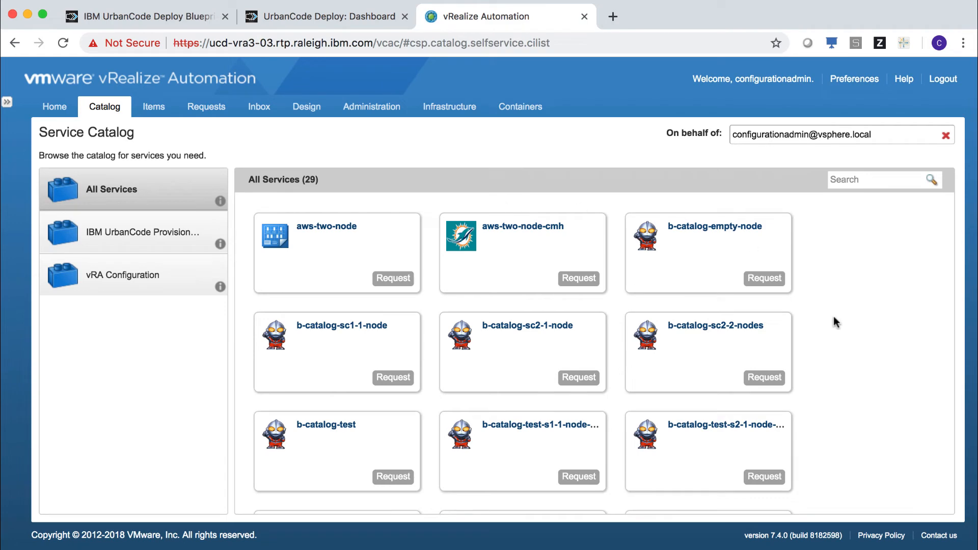
left_click(158, 111)
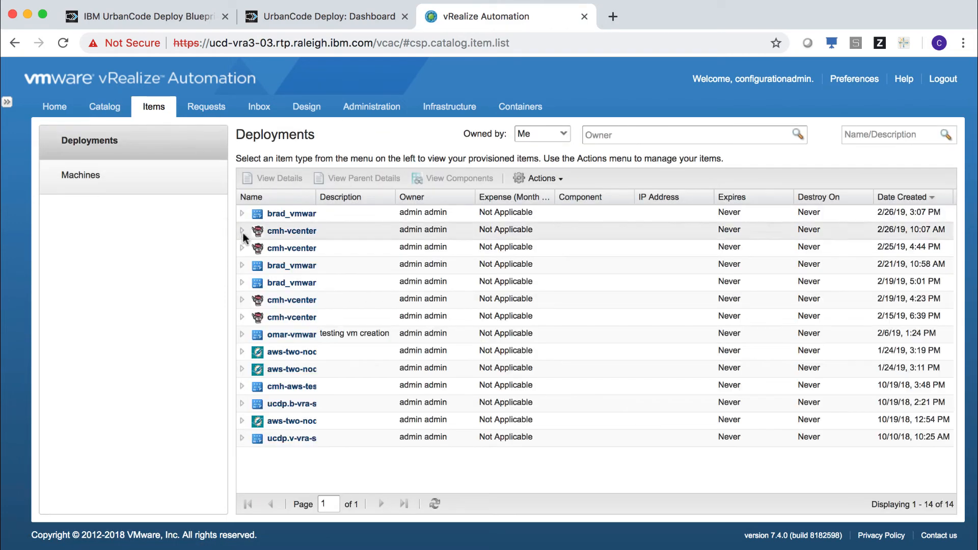
left_click(242, 231)
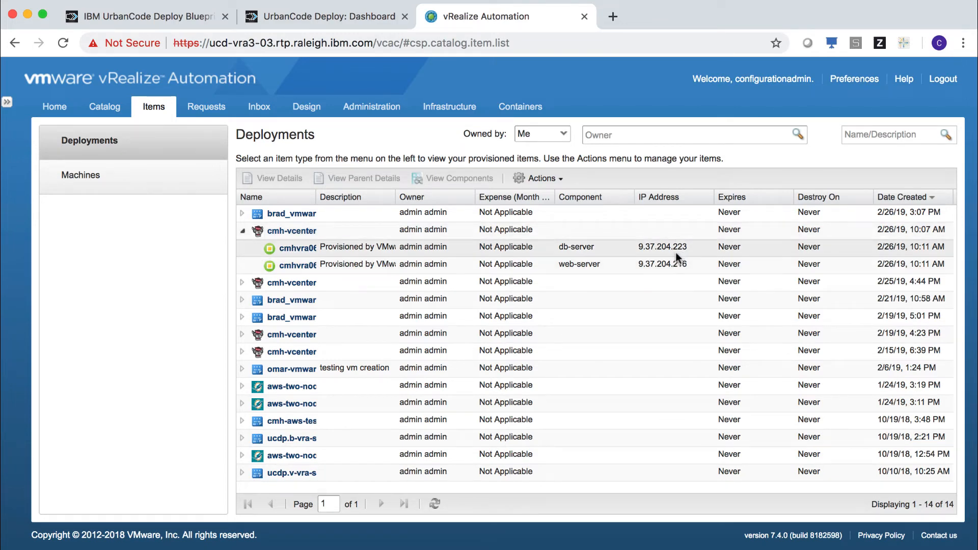
left_click(210, 109)
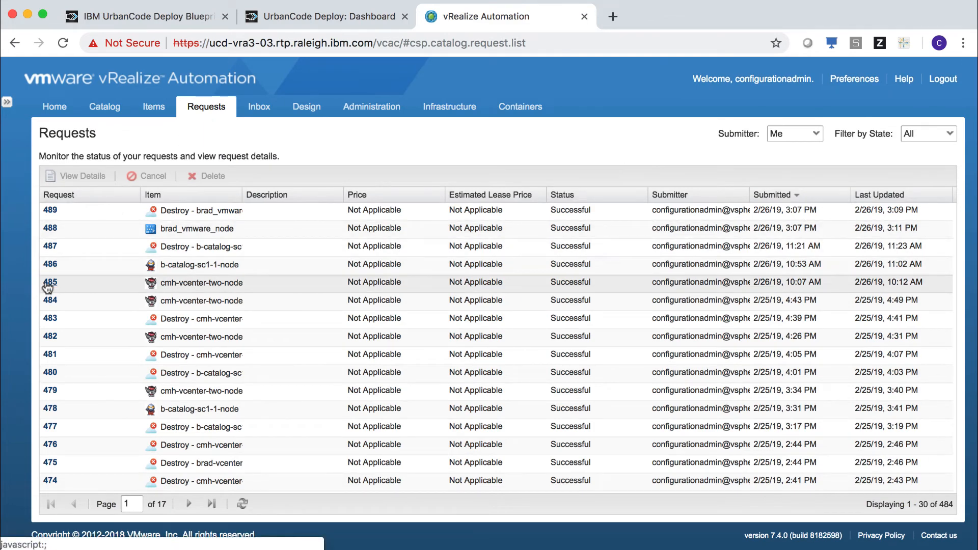
left_click(49, 283)
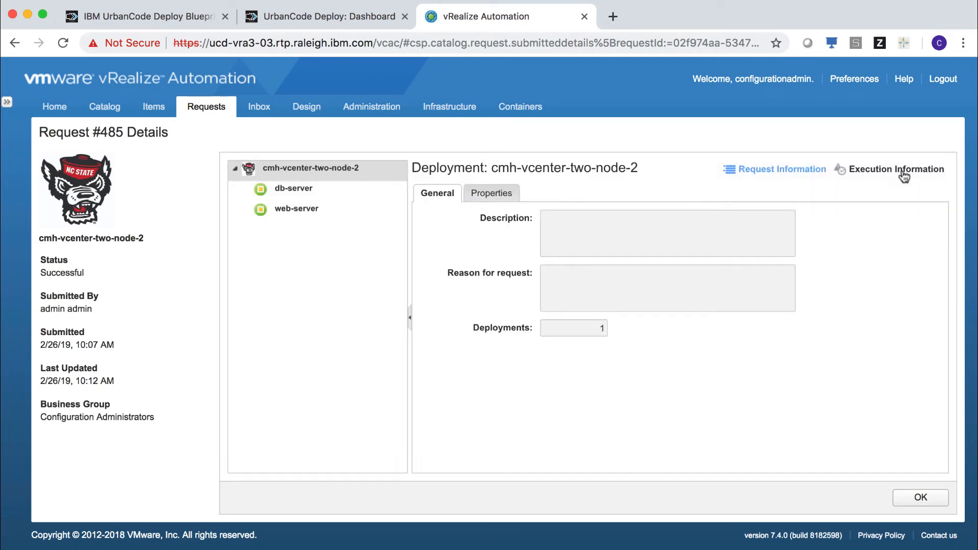
left_click(904, 171)
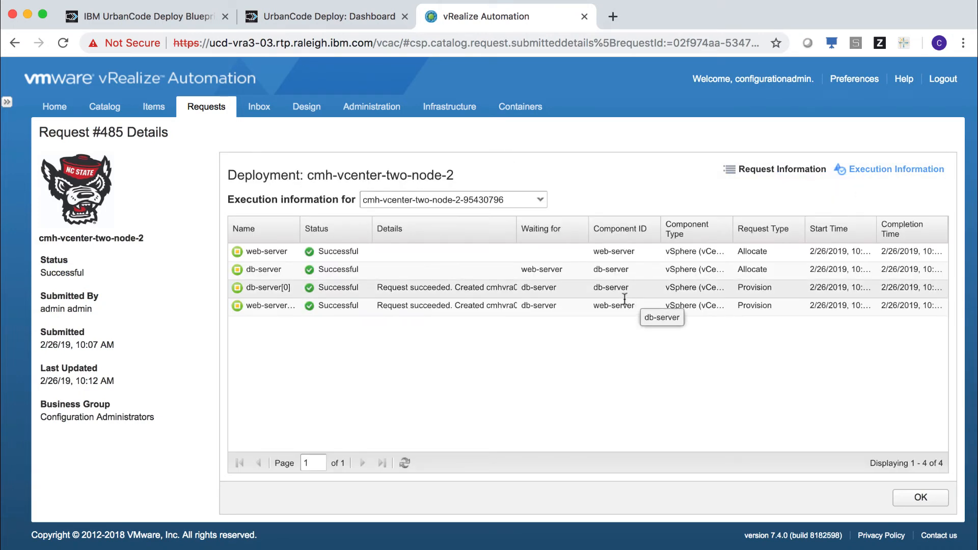
left_click(167, 16)
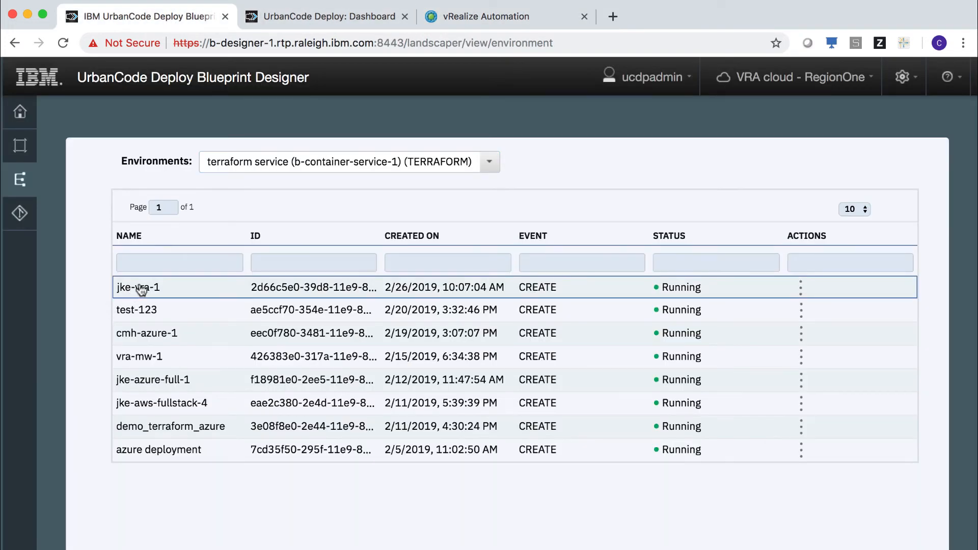
- Open the jke-vra-1 environment and show 50 resource rows per page
left_click(141, 288)
scroll(365, 366, "down", 3)
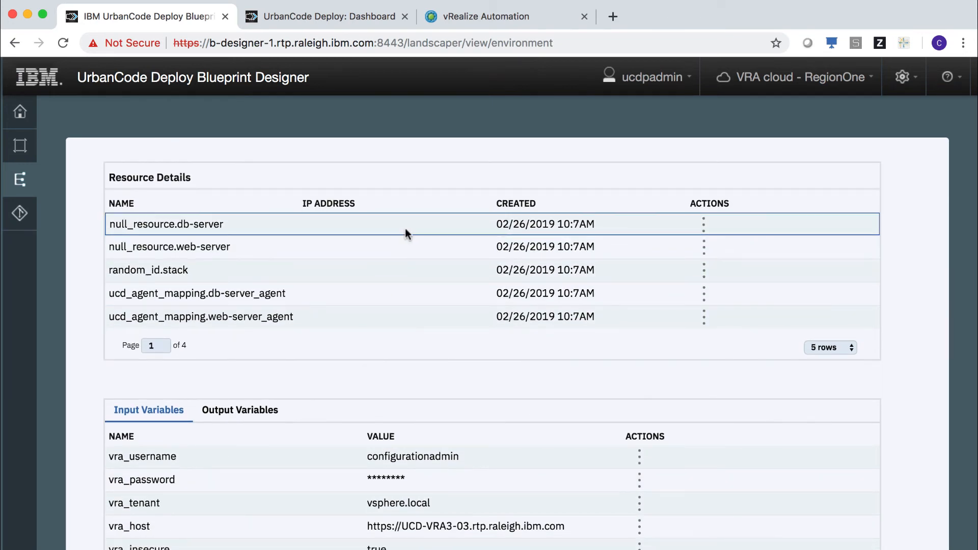
left_click(828, 347)
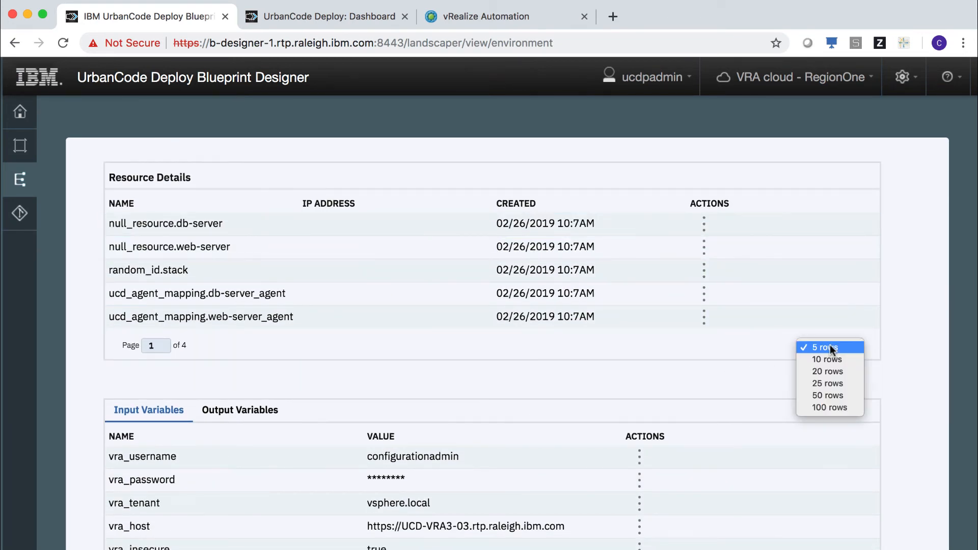
left_click(829, 399)
scroll(719, 356, "up", 3)
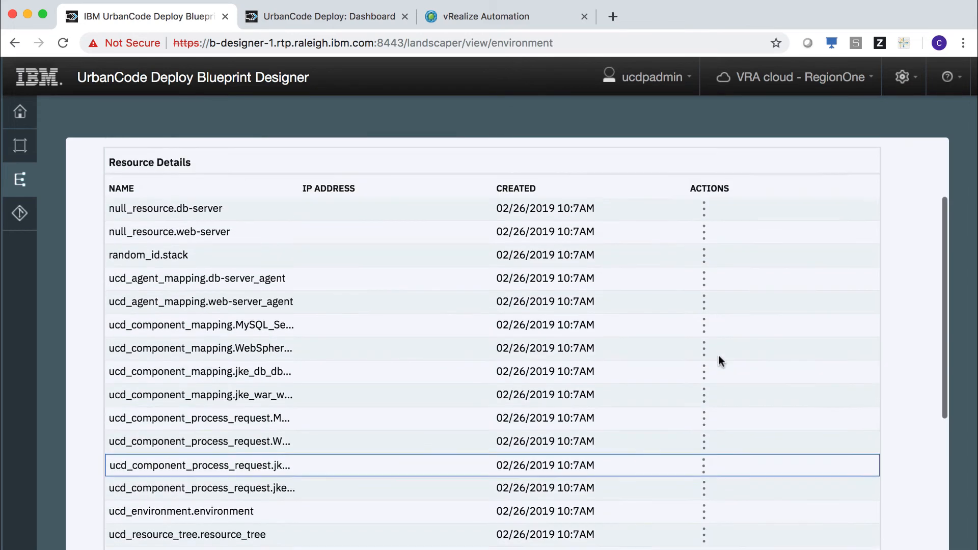
scroll(719, 359, "down", 5)
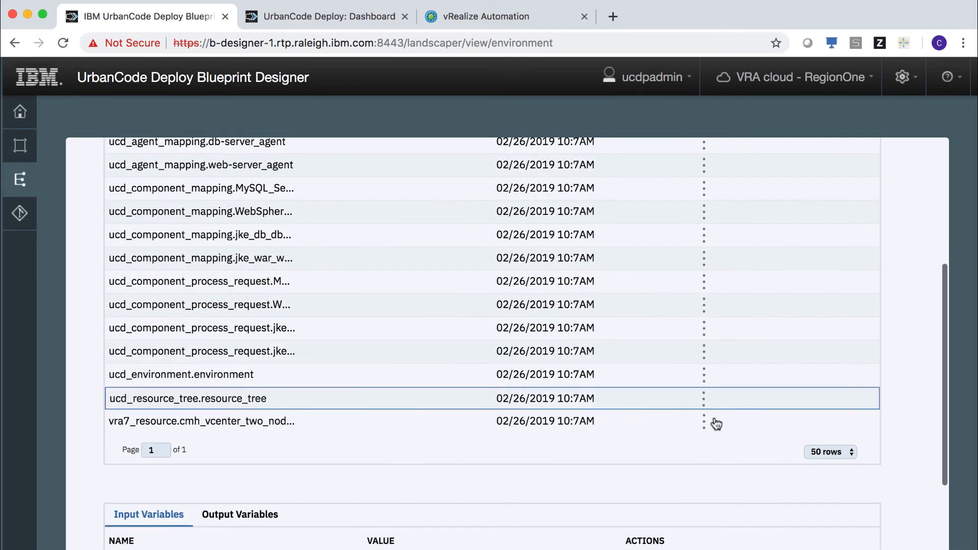
- View and close the instance details of the vra7 resource
left_click(706, 424)
left_click(712, 437)
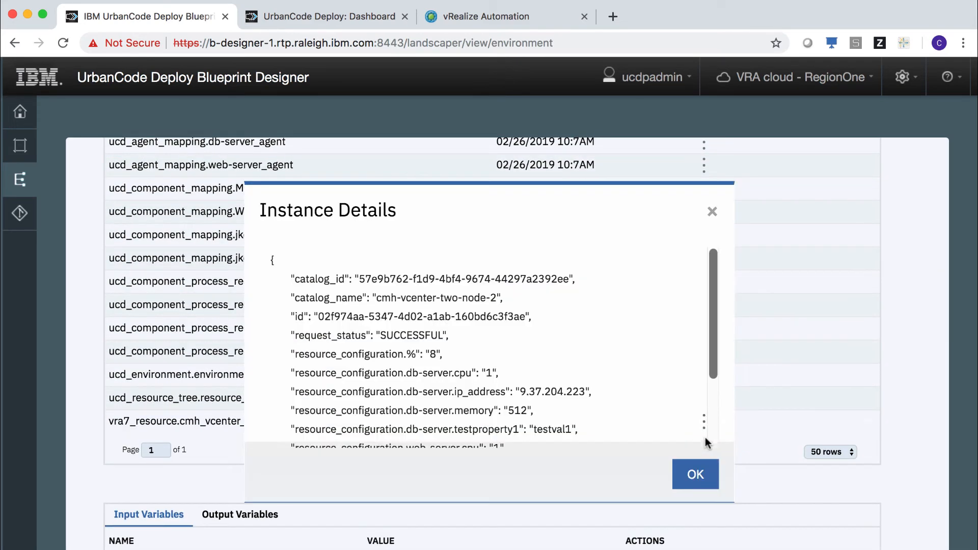
scroll(601, 387, "down", 3)
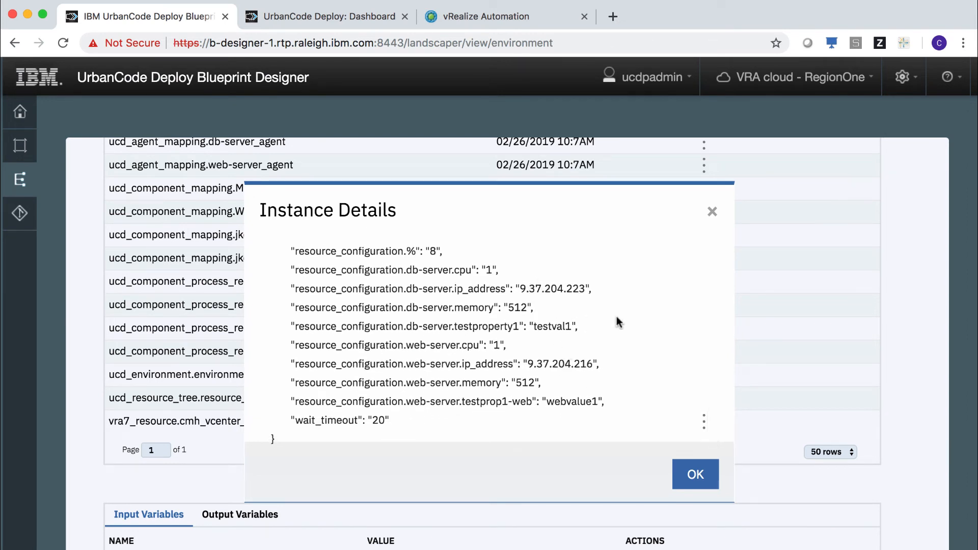
left_click(706, 466)
scroll(550, 306, "up", 3)
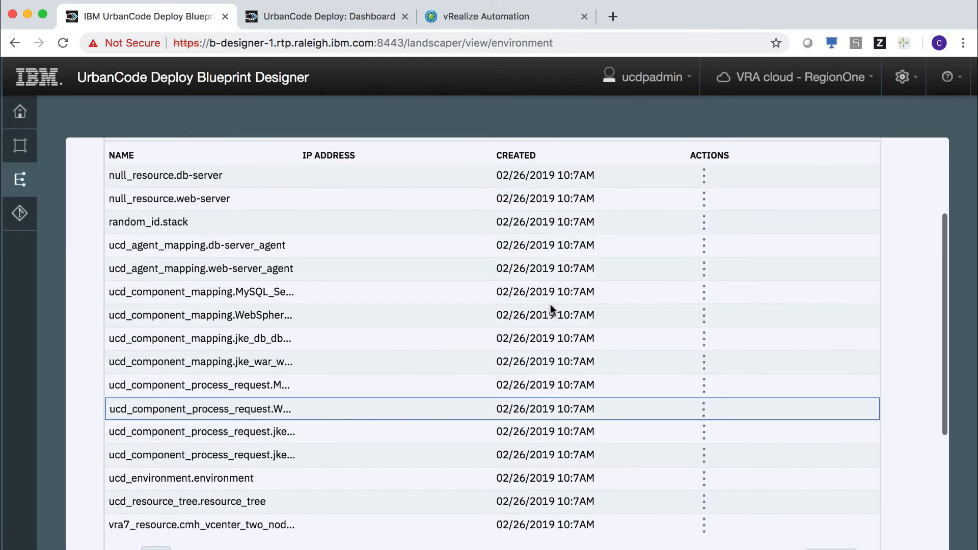
scroll(551, 304, "down", 7)
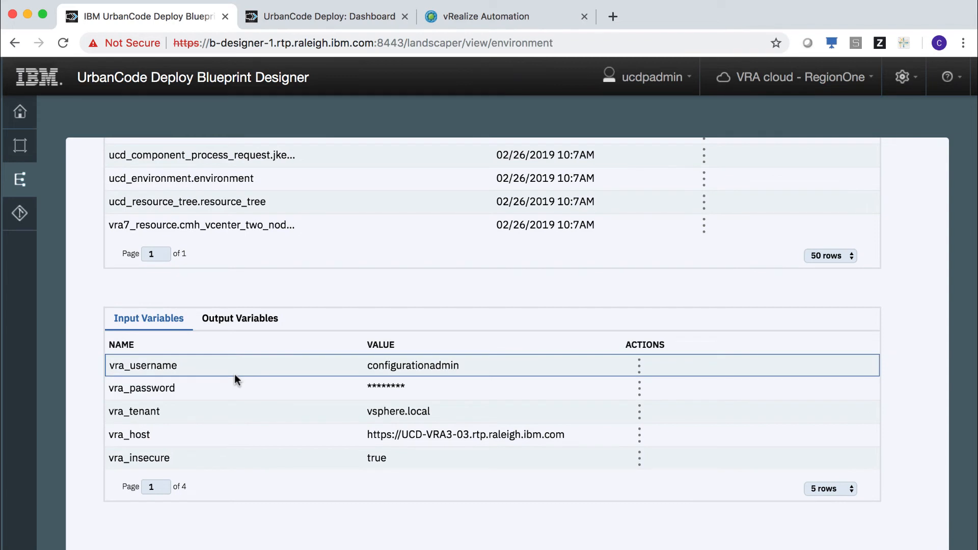
- Show 50 input variable rows, then review the environment's output variables
left_click(820, 491)
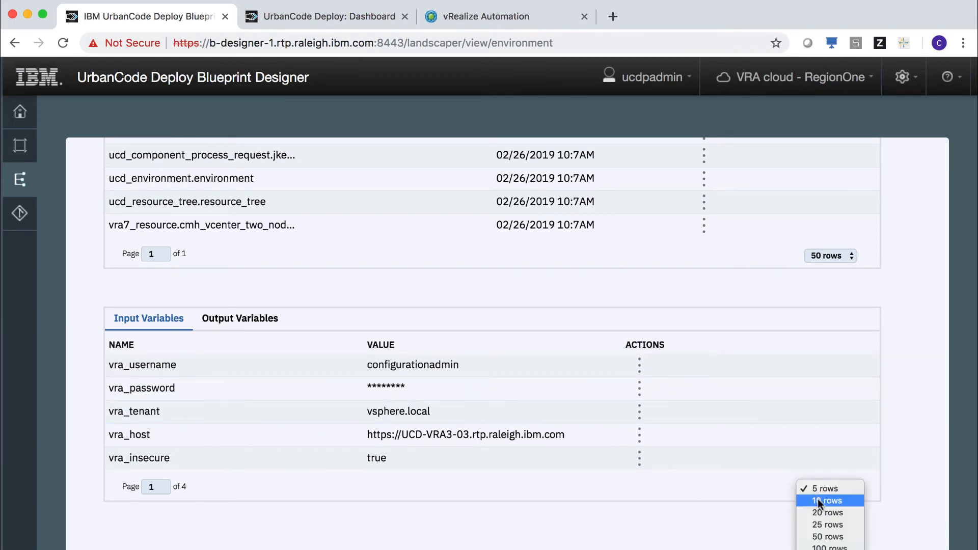
left_click(828, 536)
scroll(800, 475, "down", 4)
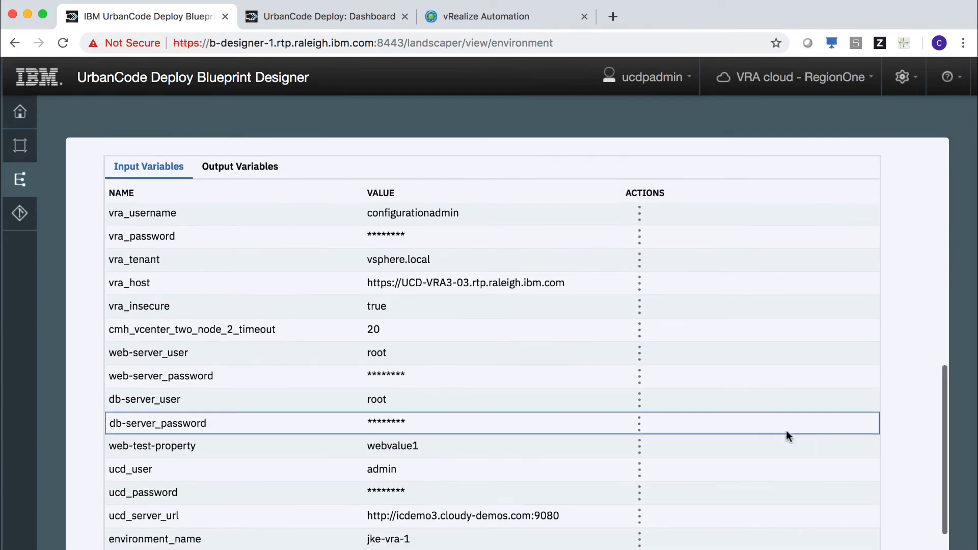
scroll(787, 432, "down", 3)
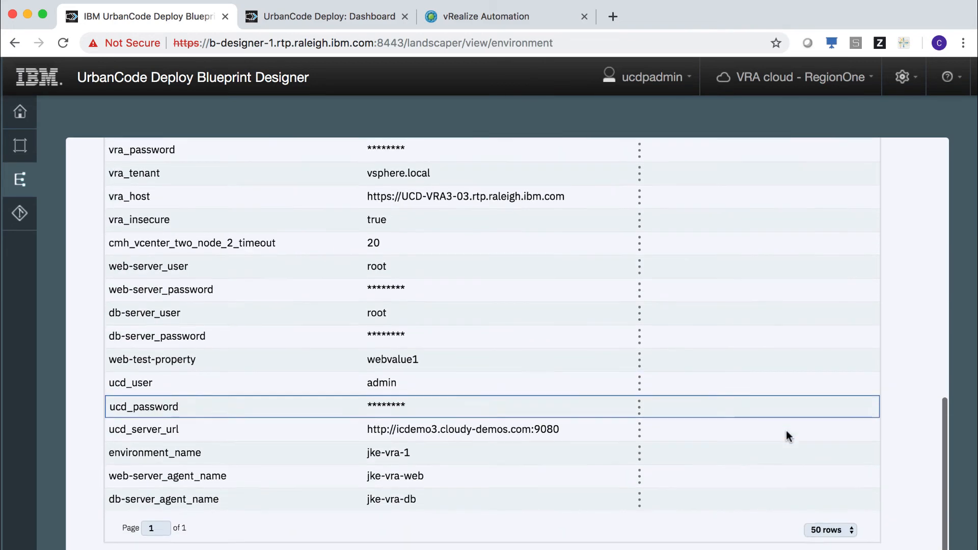
scroll(787, 437, "up", 4)
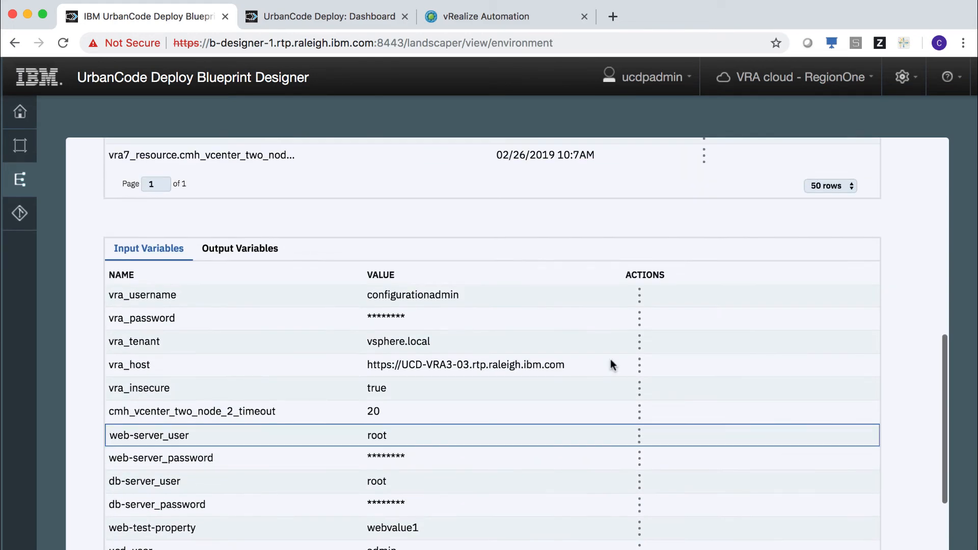
left_click(262, 250)
scroll(439, 350, "down", 2)
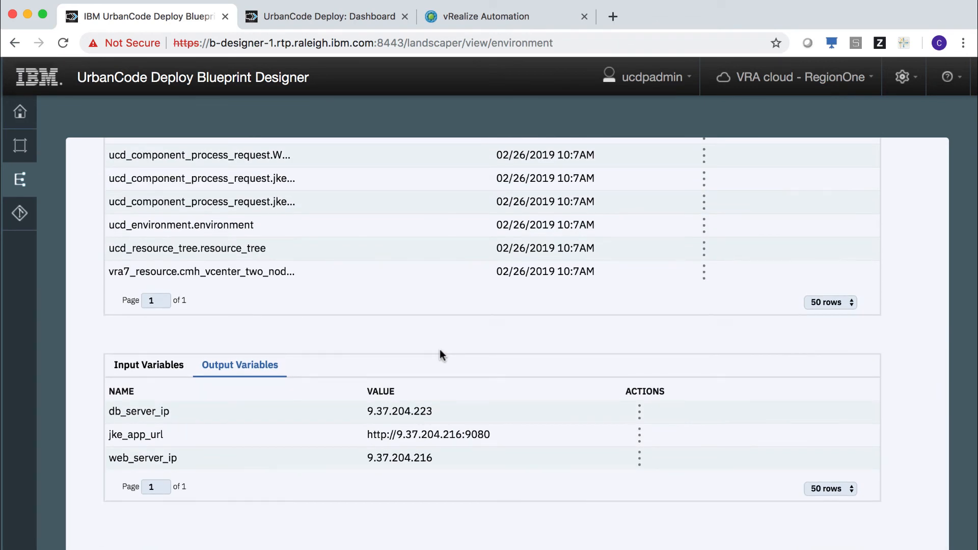
scroll(440, 350, "up", 6)
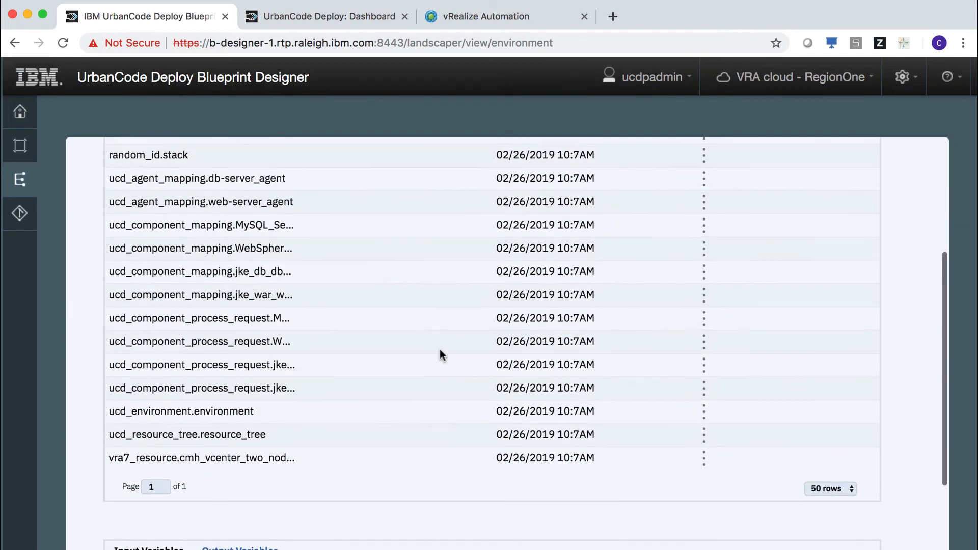
scroll(442, 357, "up", 2)
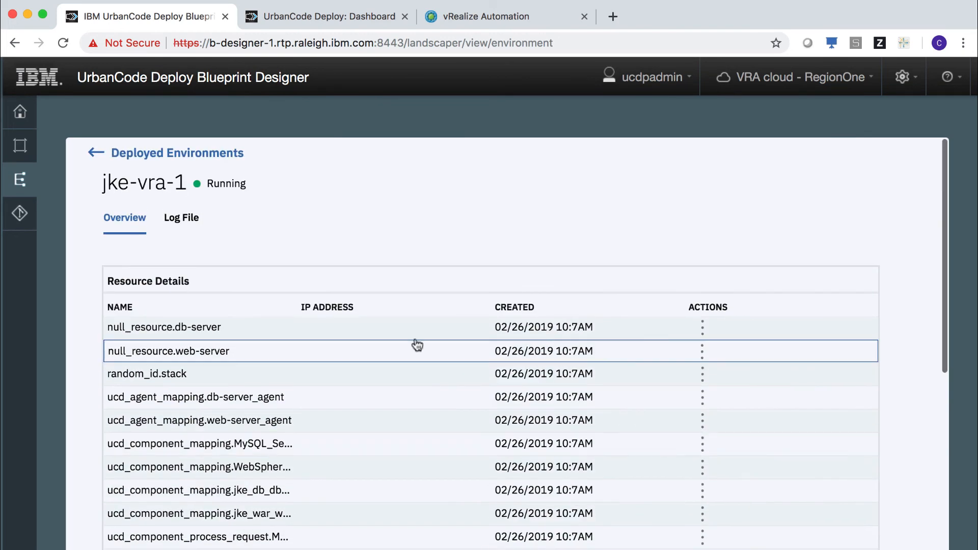
left_click(181, 224)
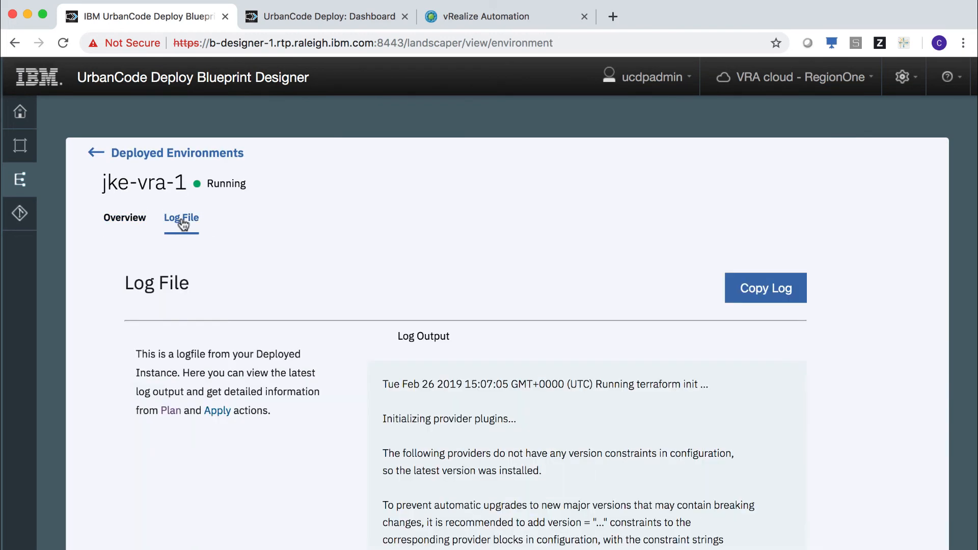
scroll(865, 451, "down", 3)
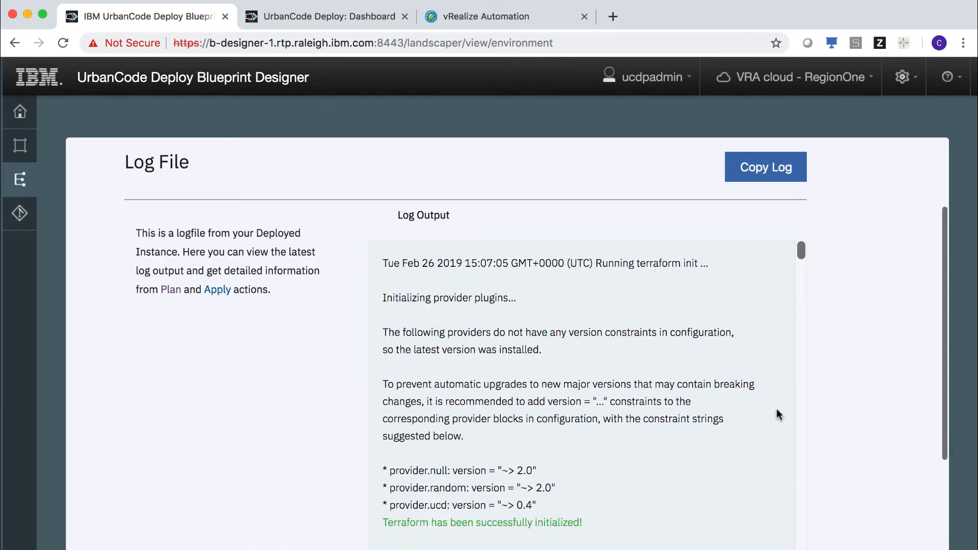
scroll(714, 390, "down", 4)
scroll(702, 388, "down", 15)
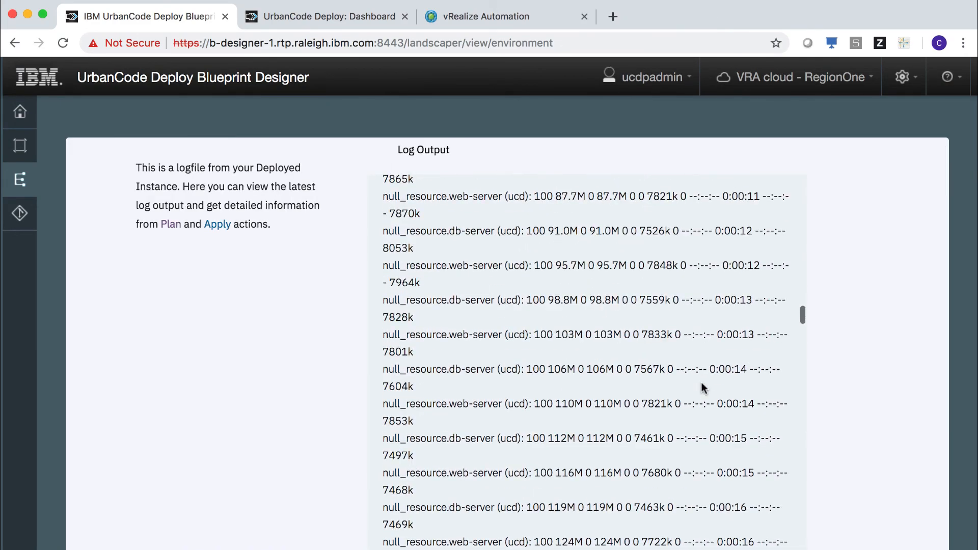
scroll(702, 386, "down", 15)
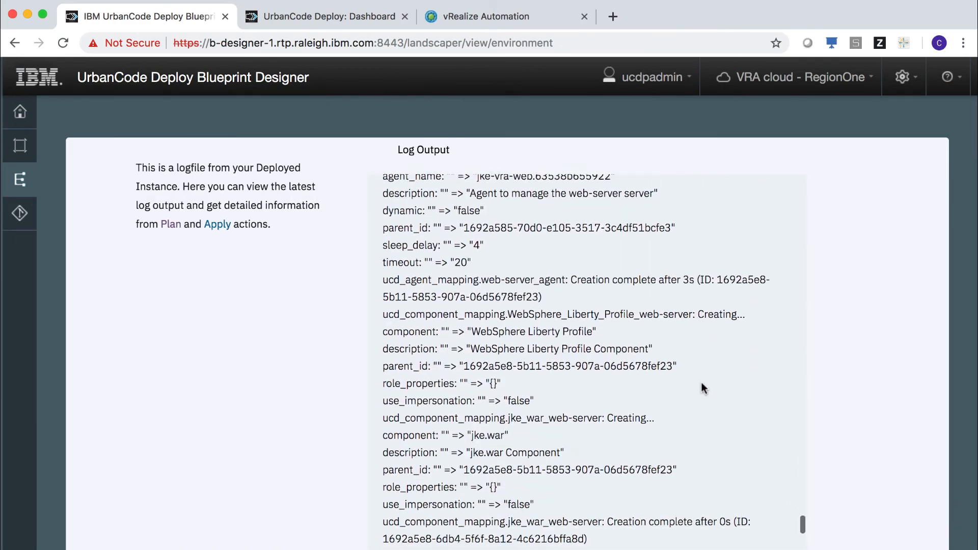
scroll(702, 385, "down", 15)
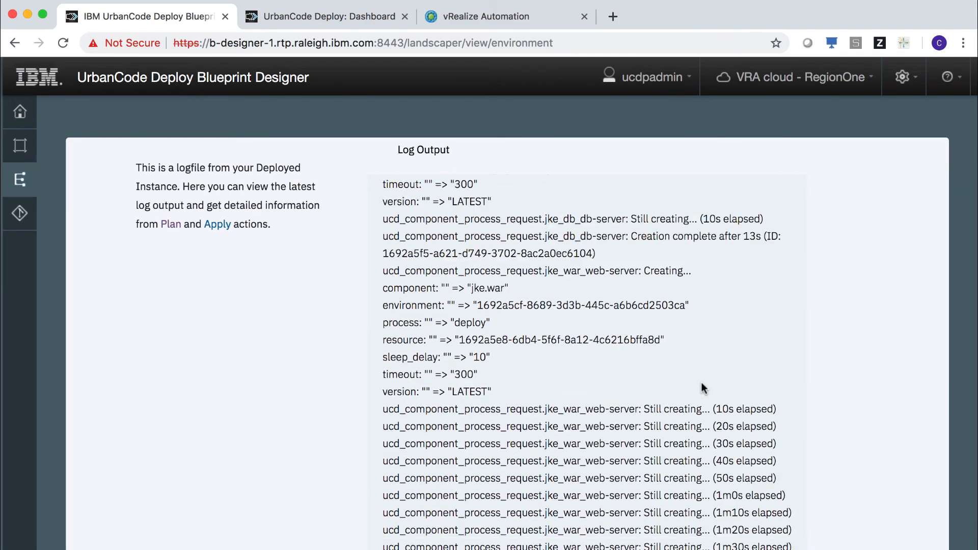
scroll(702, 386, "down", 3)
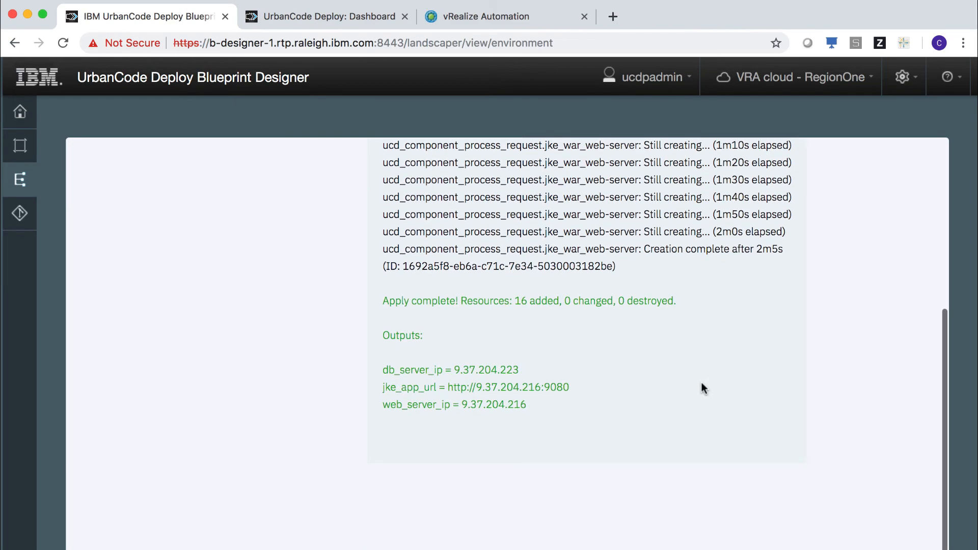
scroll(702, 386, "up", 3)
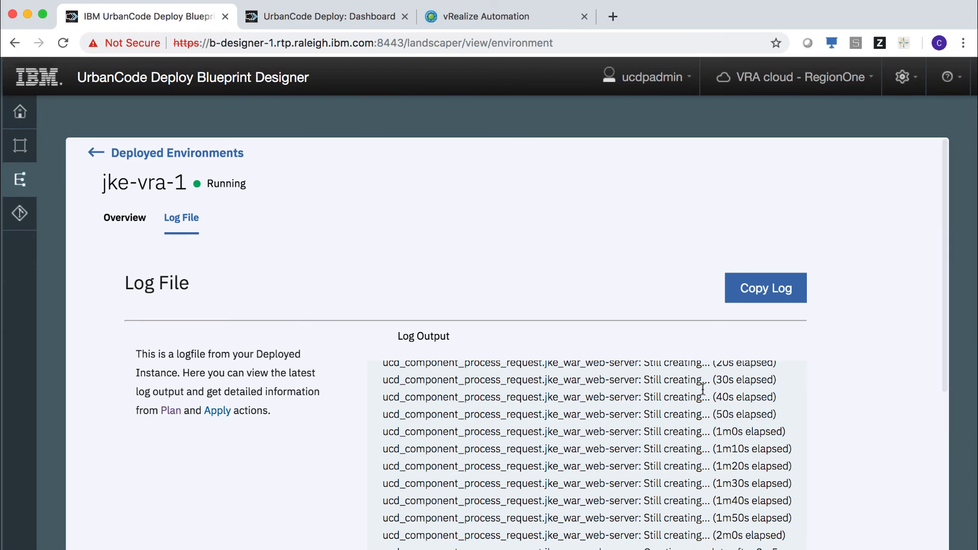
scroll(705, 421, "up", 2)
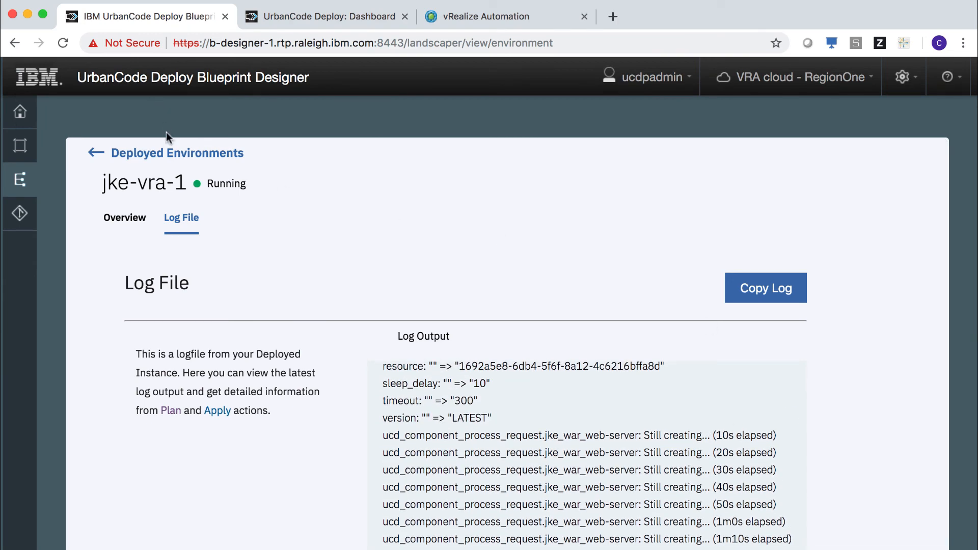
left_click(333, 19)
- In UCD, open JKE's jke-vra-1 environment and expand the jke-vra-web and jke-vra-db agents' components
left_click(221, 115)
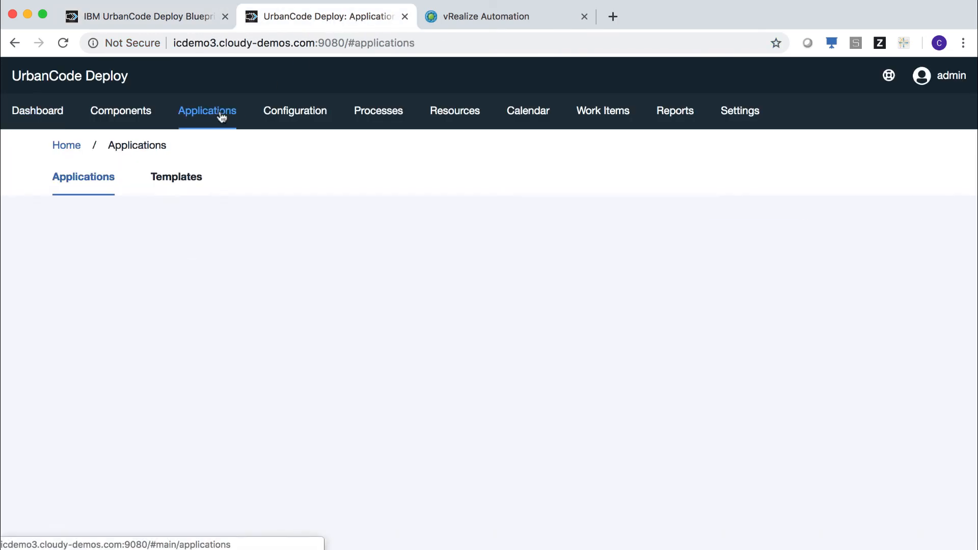
left_click(102, 412)
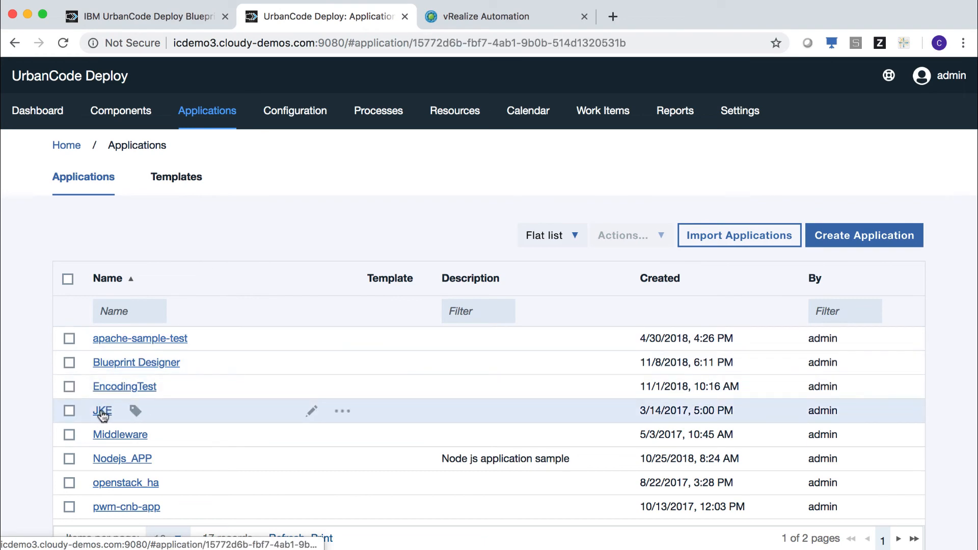
scroll(336, 444, "down", 10)
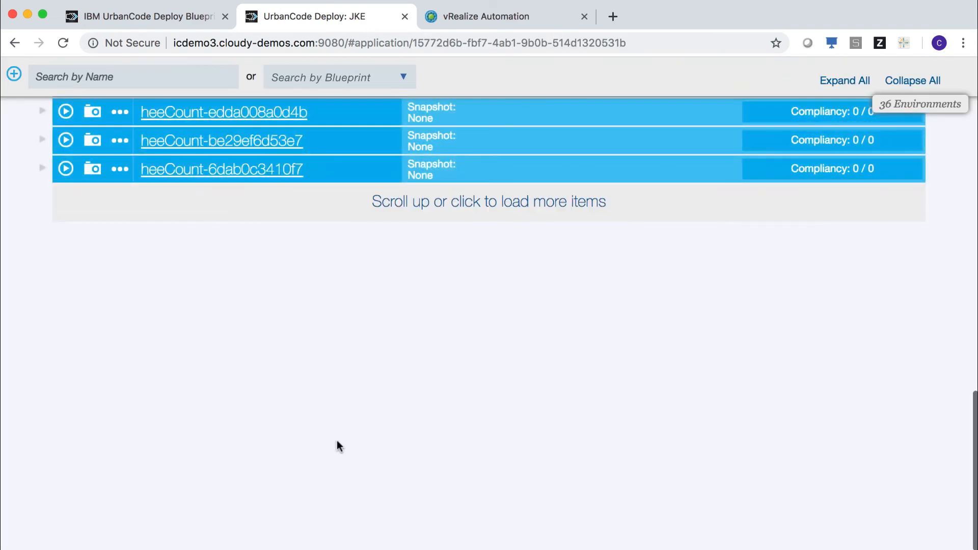
left_click(422, 202)
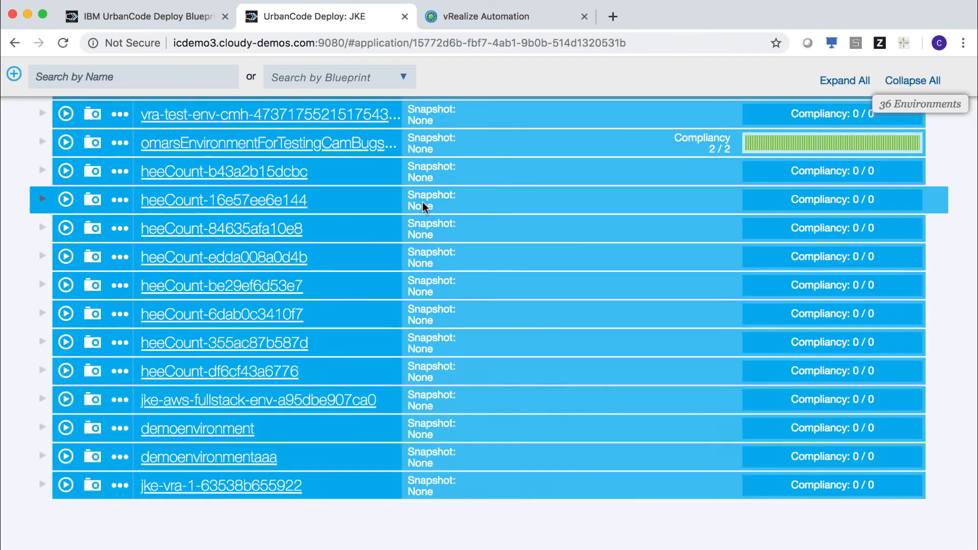
left_click(234, 487)
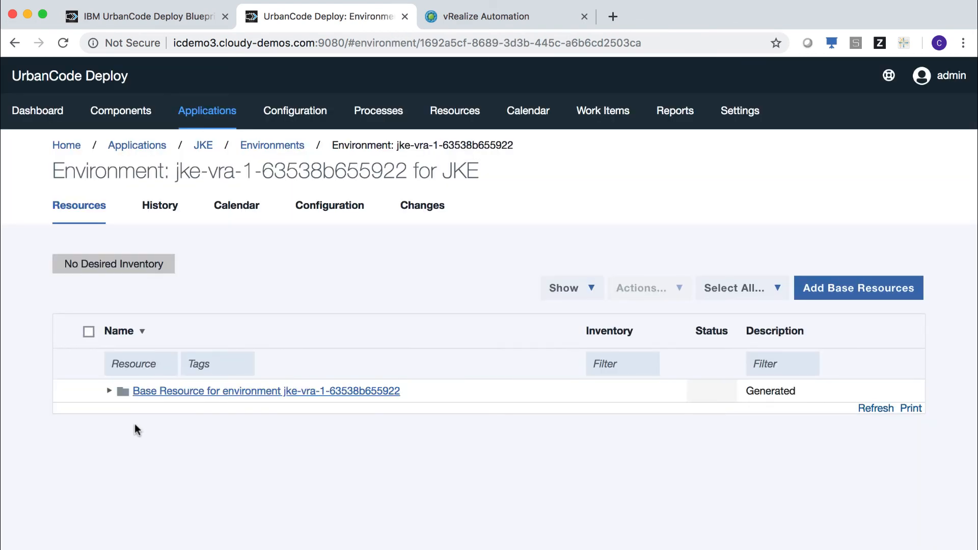
left_click(112, 393)
left_click(125, 414)
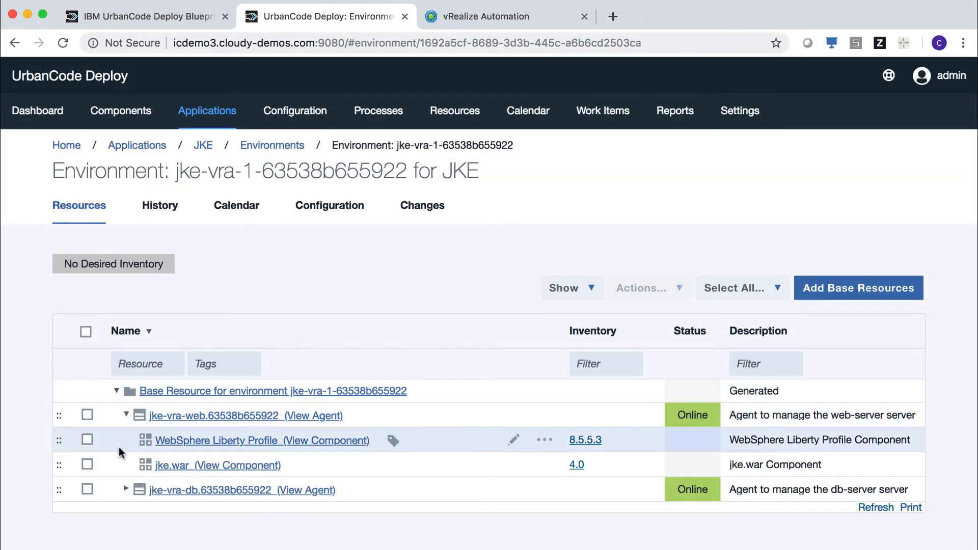
left_click(126, 490)
scroll(231, 497, "down", 2)
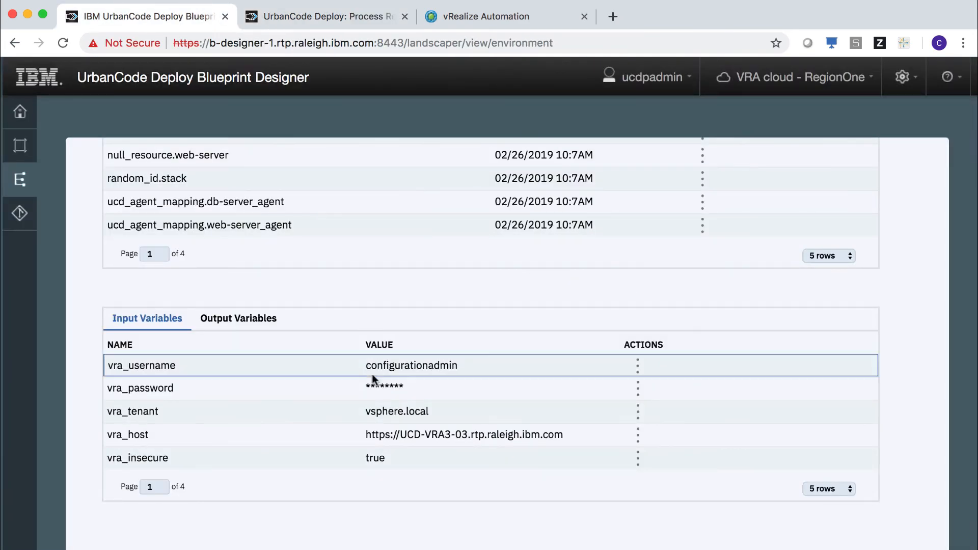
- Copy the jke_app_url output value and load it in a new browser tab
left_click(264, 320)
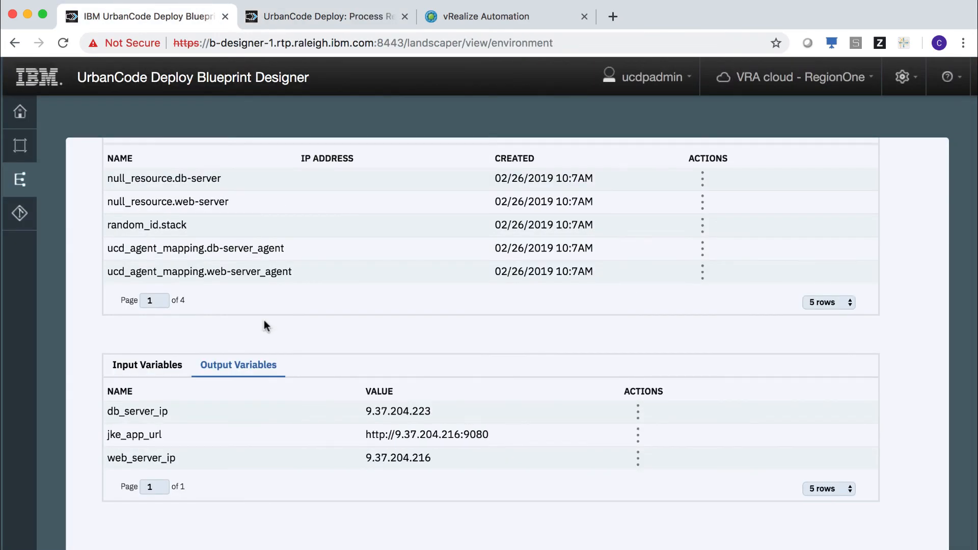
left_click_drag(365, 437, 500, 439)
key("super+c")
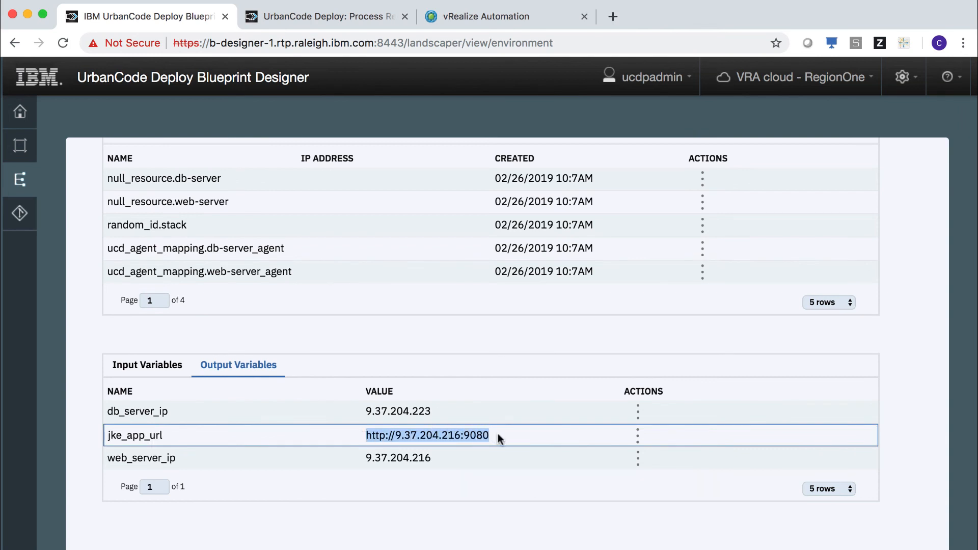
left_click(637, 435)
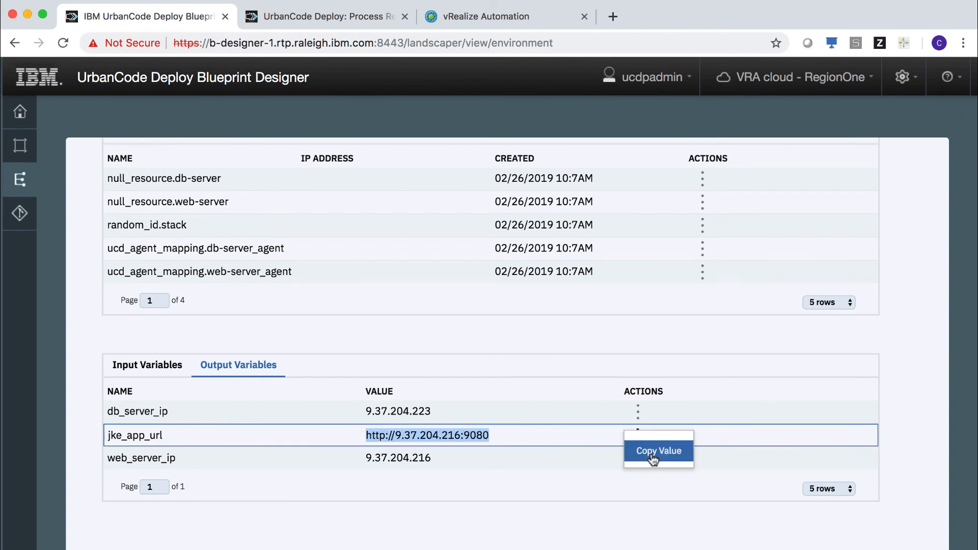
left_click(652, 452)
key("super+t")
key("super+v")
key("Return")
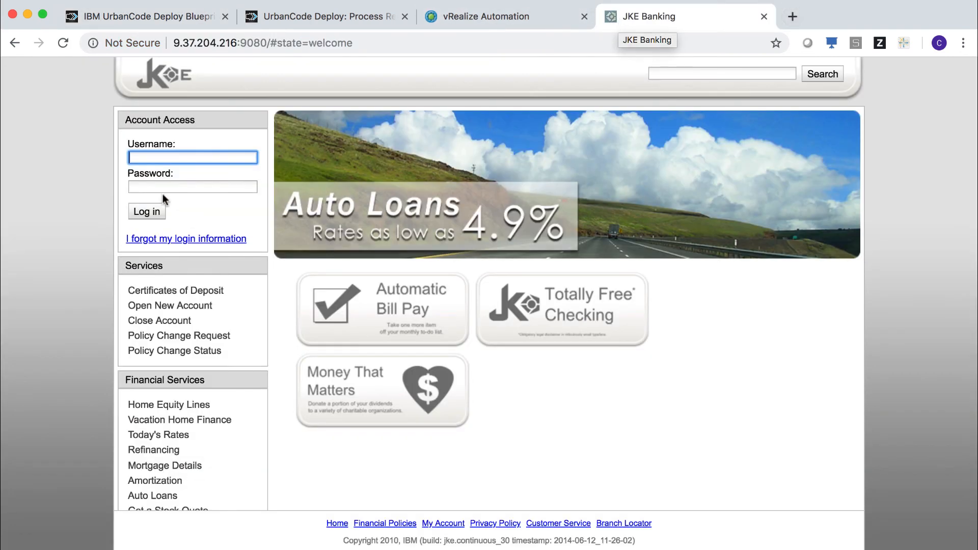
- Log in to JKE Banking with the demo username and password, then close the tab
type("jbrown")
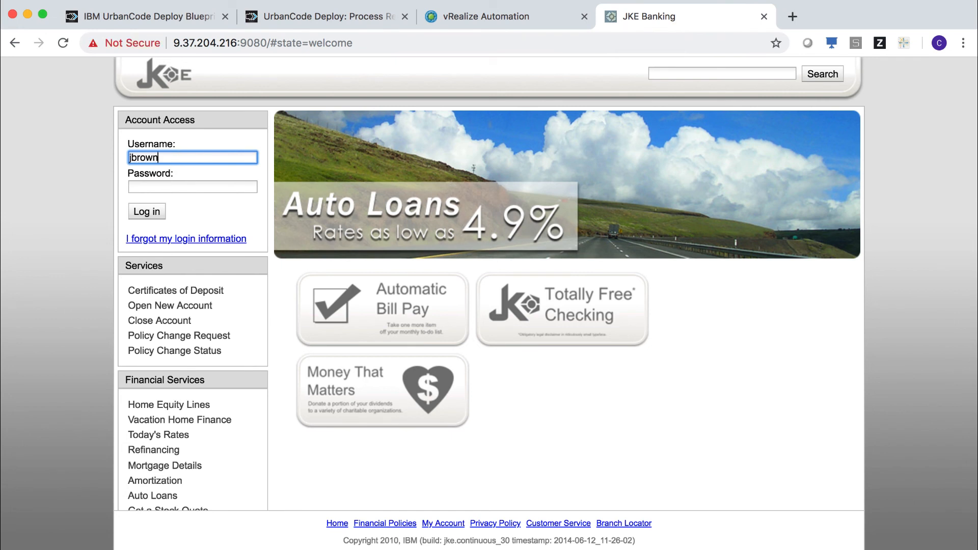
key("Tab")
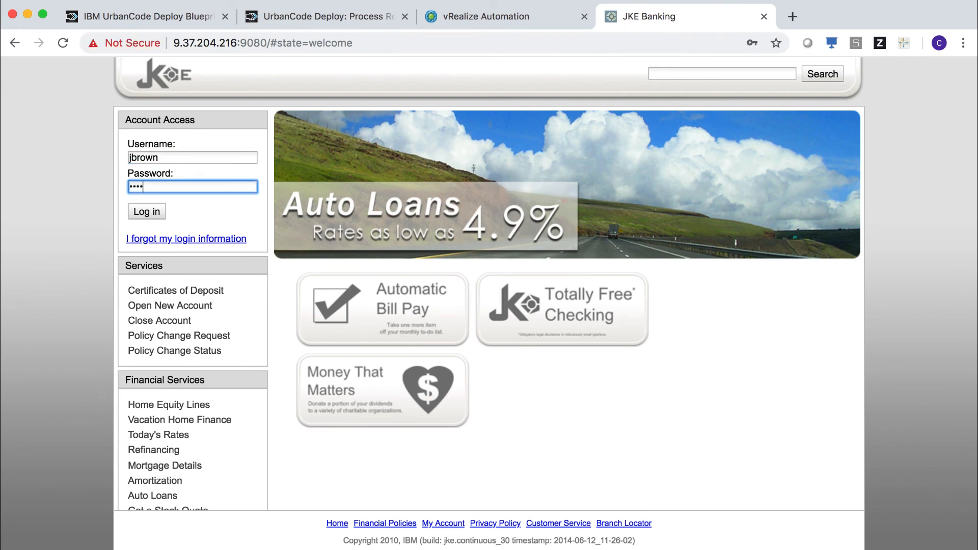
type("jbrown")
left_click(158, 211)
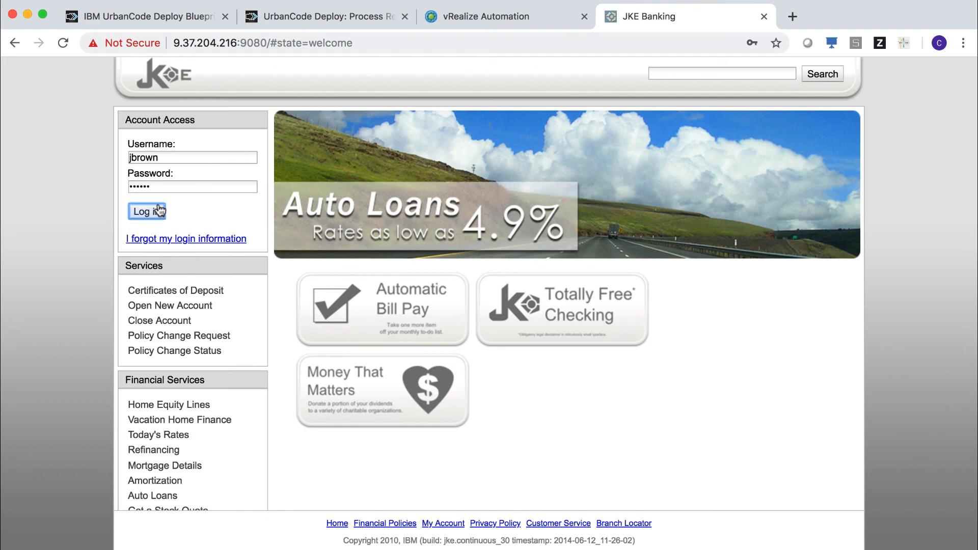
left_click(764, 17)
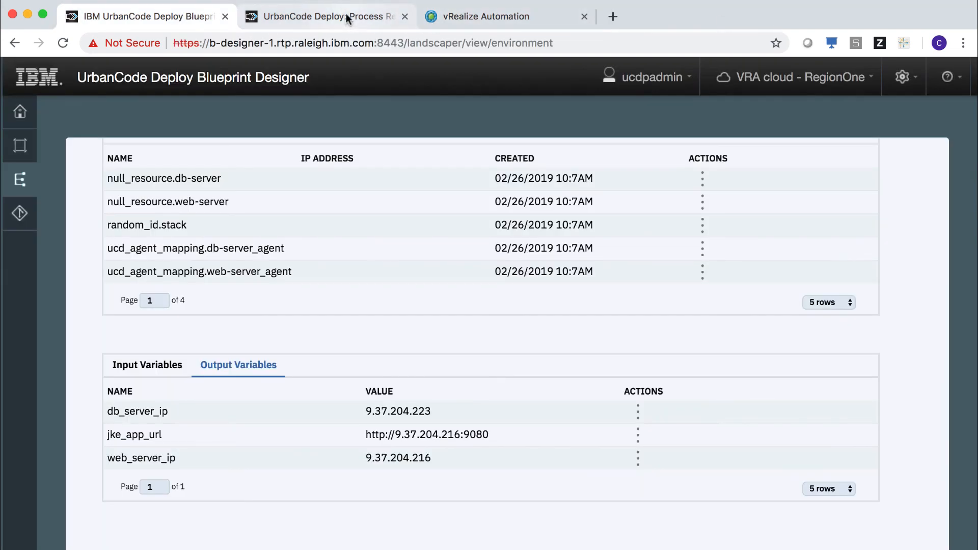
- From Deployed Environments, run Destroy Resources on jke-vra-1 and confirm Destroy Environment
scroll(364, 175, "up", 3)
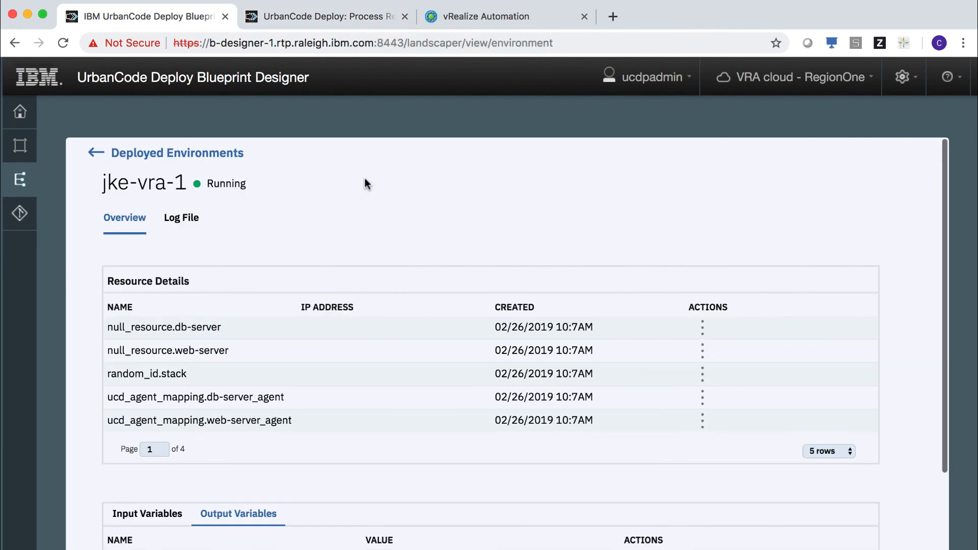
left_click(190, 152)
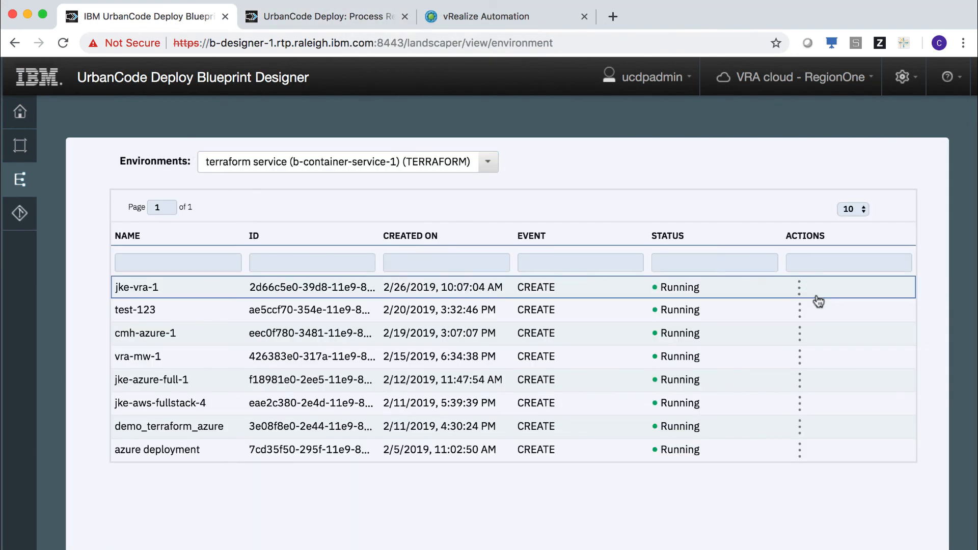
left_click(801, 289)
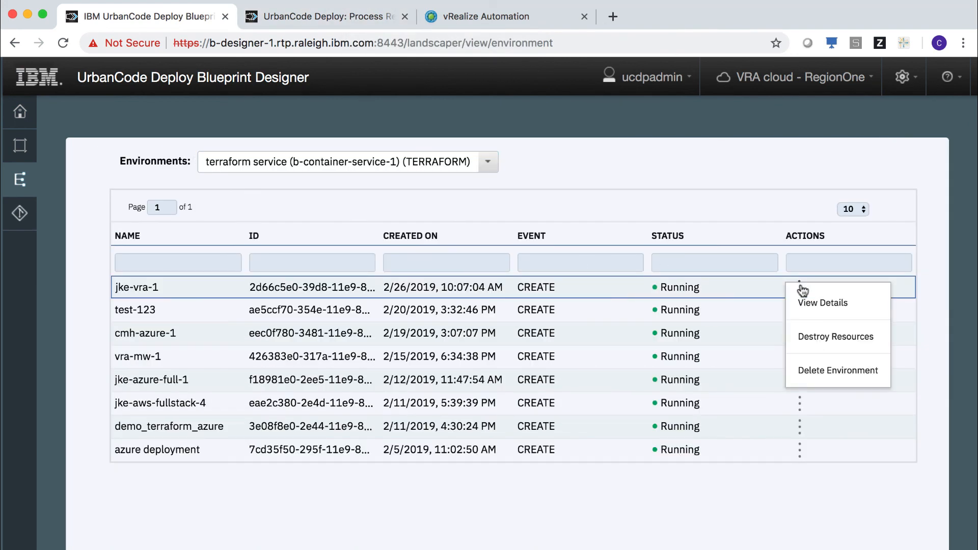
left_click(822, 338)
left_click(587, 353)
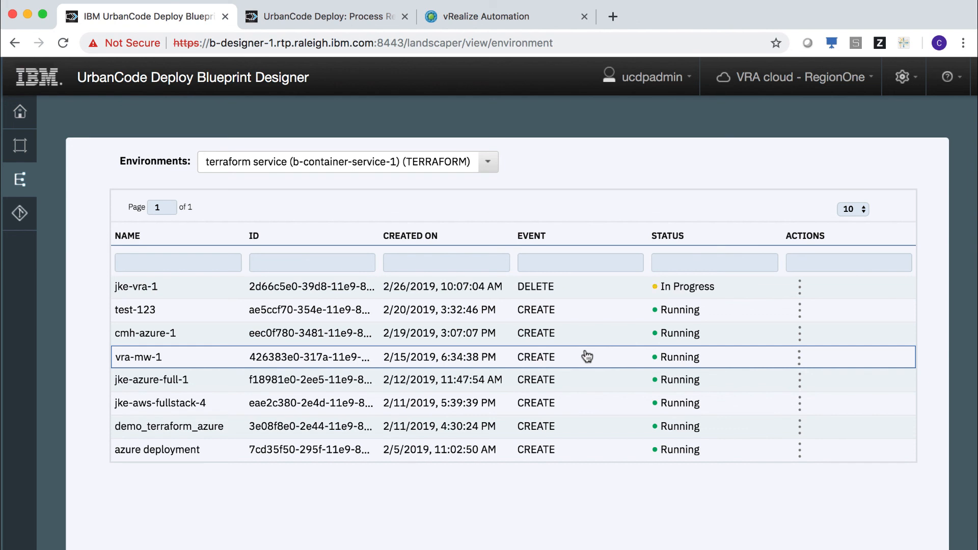
- Check jke-vra-1's details for its Destroyed status, then return to the environment list
left_click(152, 284)
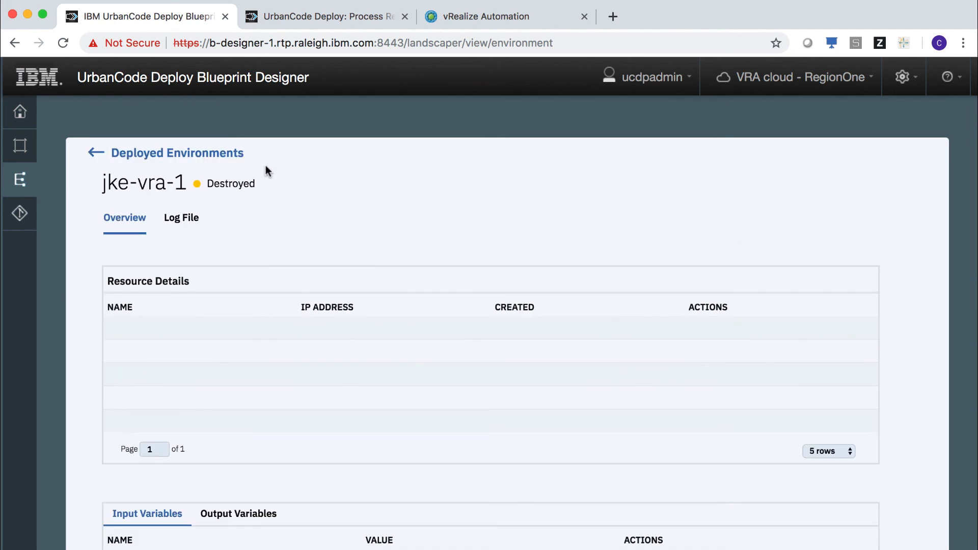
scroll(343, 348, "down", 3)
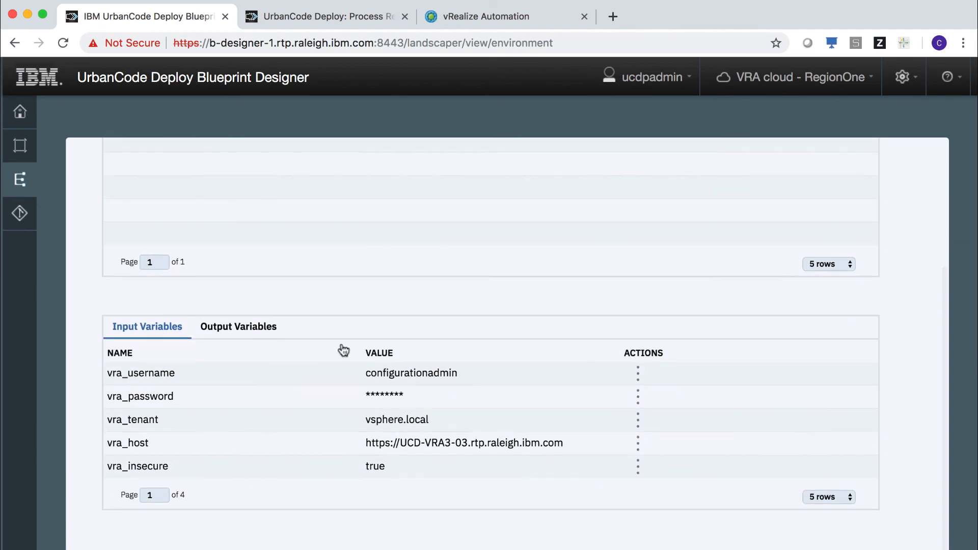
scroll(342, 348, "up", 3)
left_click(203, 155)
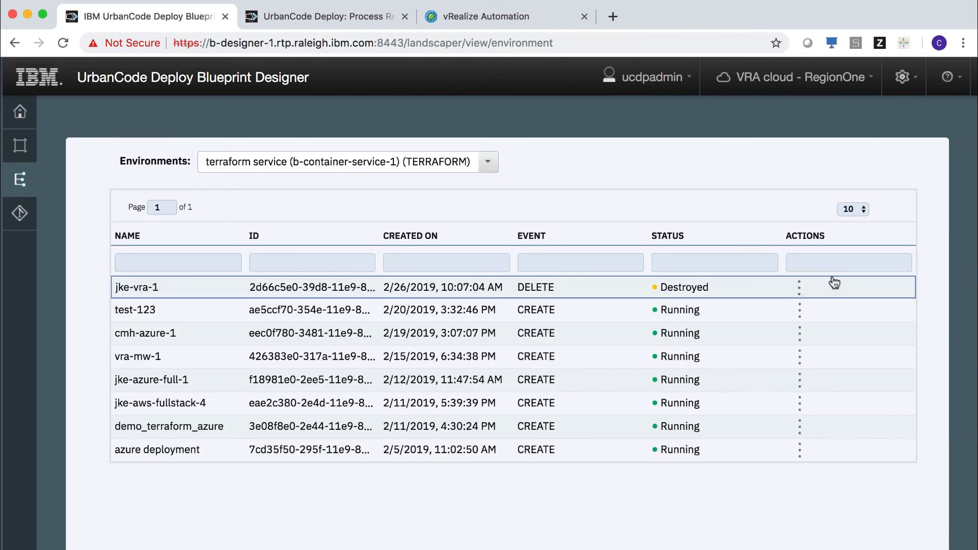
- Delete the destroyed jke-vra-1 environment via its actions menu and confirm the deletion
left_click(799, 287)
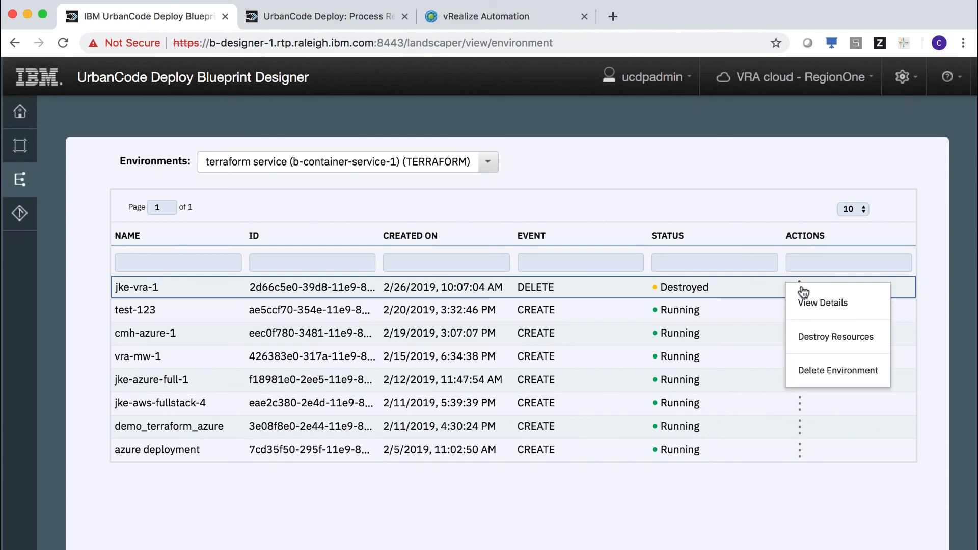
left_click(825, 372)
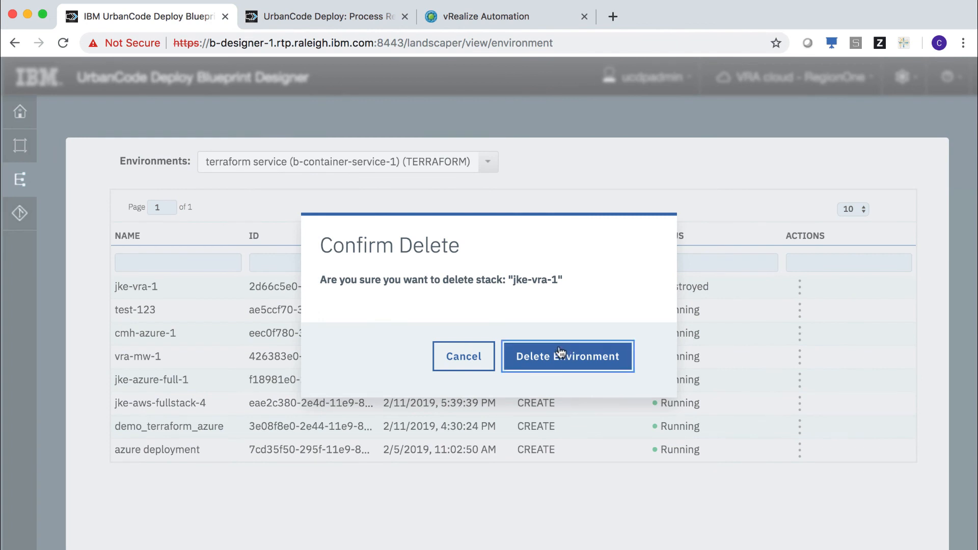
left_click(561, 357)
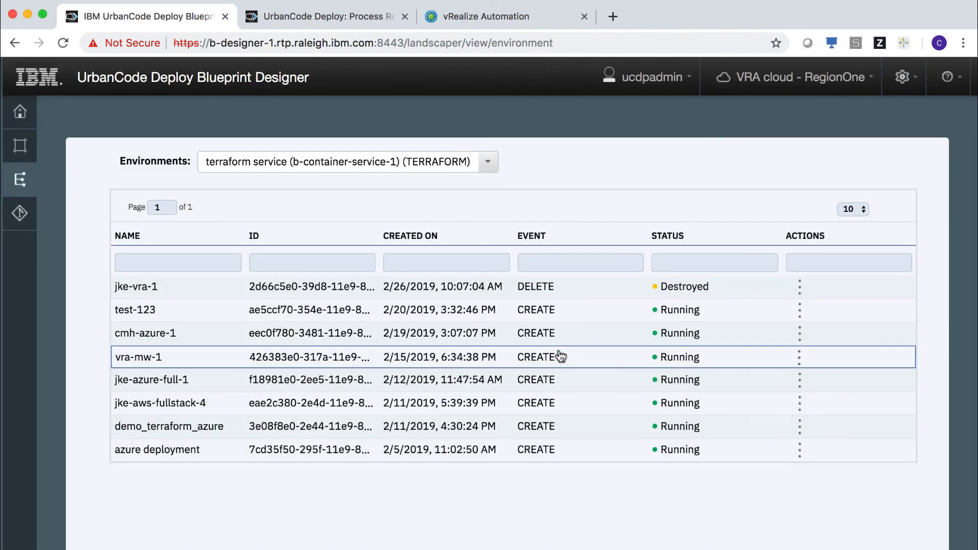